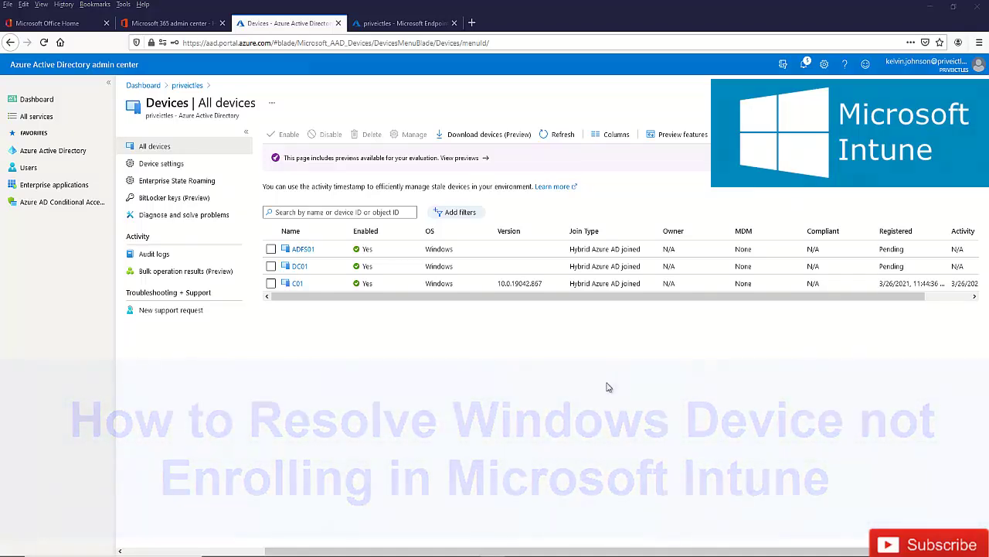
# Step: Compare the full device list in Microsoft Endpoint Manager admin center with the device list in Azure Active Directory
pyautogui.click(402, 23)
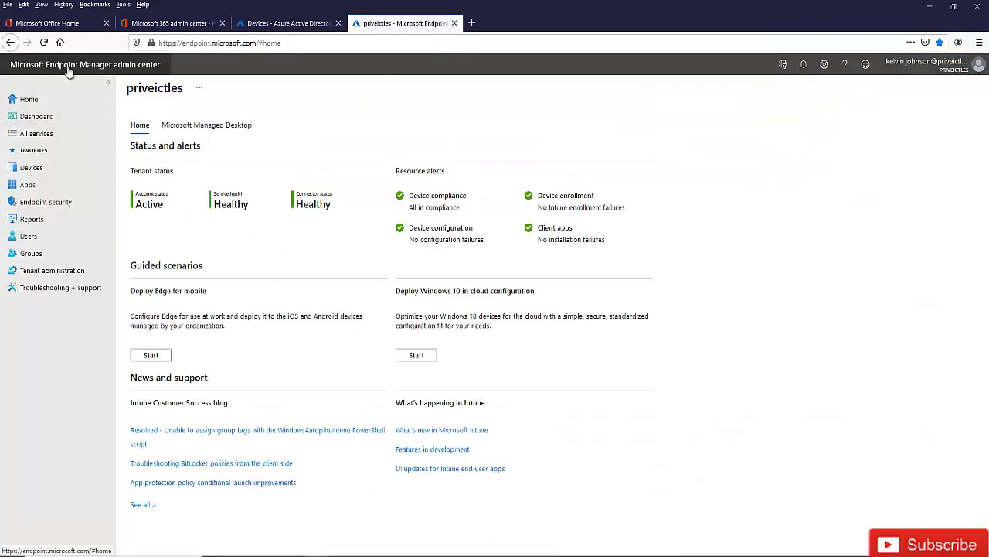
pyautogui.click(42, 168)
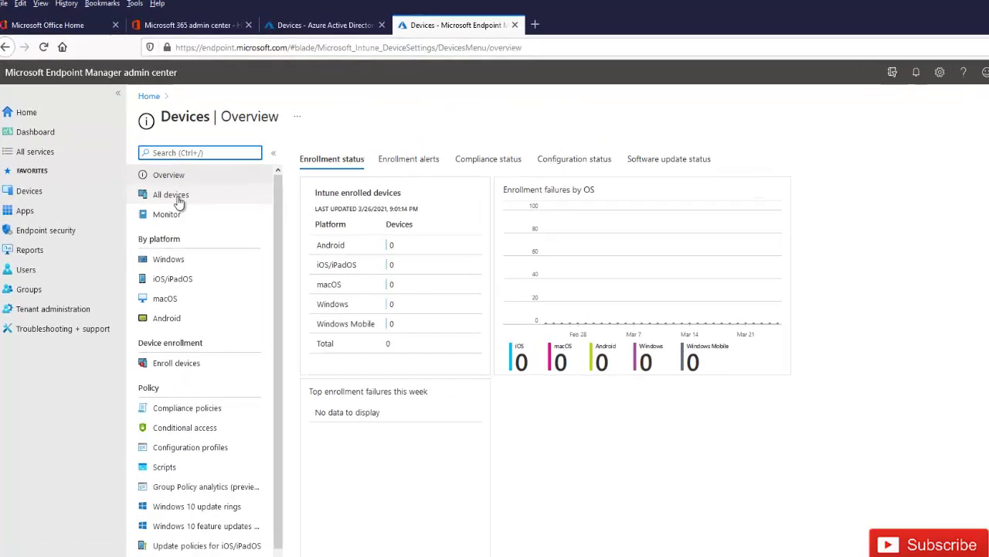
pyautogui.click(182, 170)
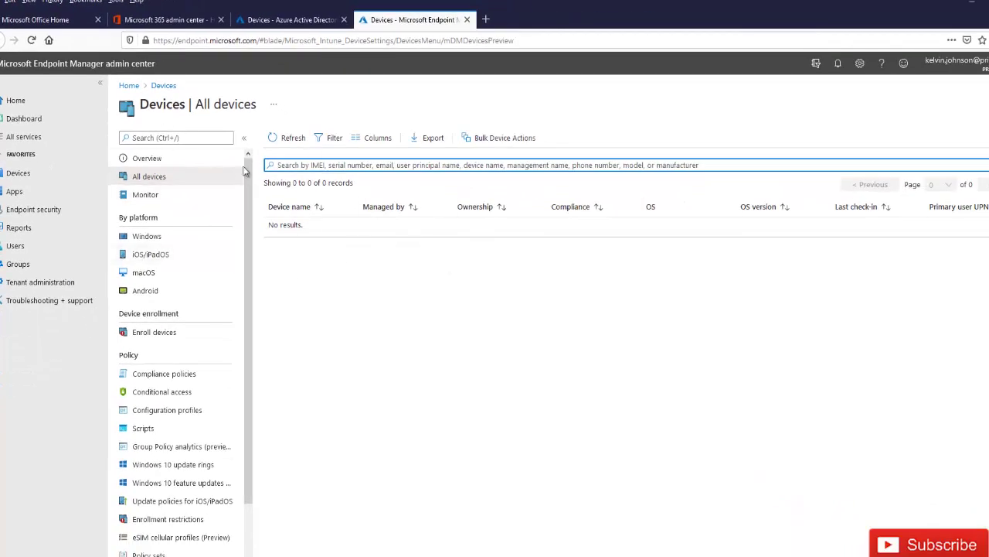
pyautogui.click(299, 21)
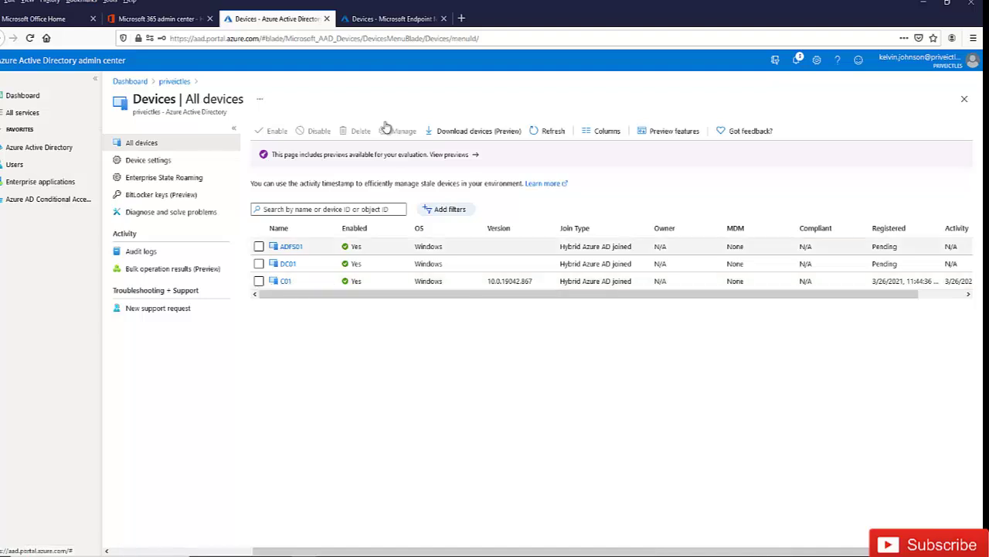
pyautogui.click(383, 19)
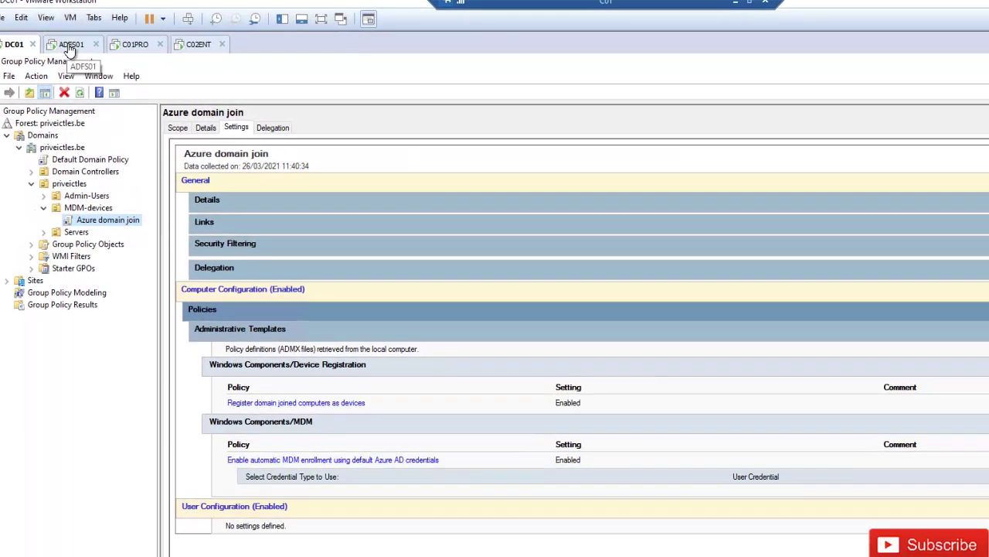
# Step: Look through the ADFS01, C01PRO and C02ENT virtual machines and return to DC01 to review the Azure domain join policy settings
pyautogui.click(69, 48)
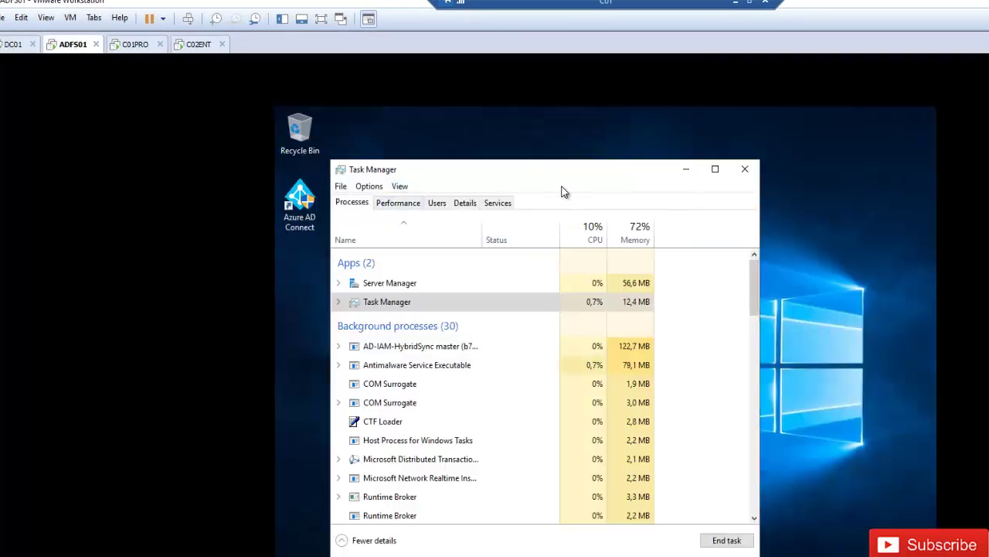
pyautogui.click(128, 48)
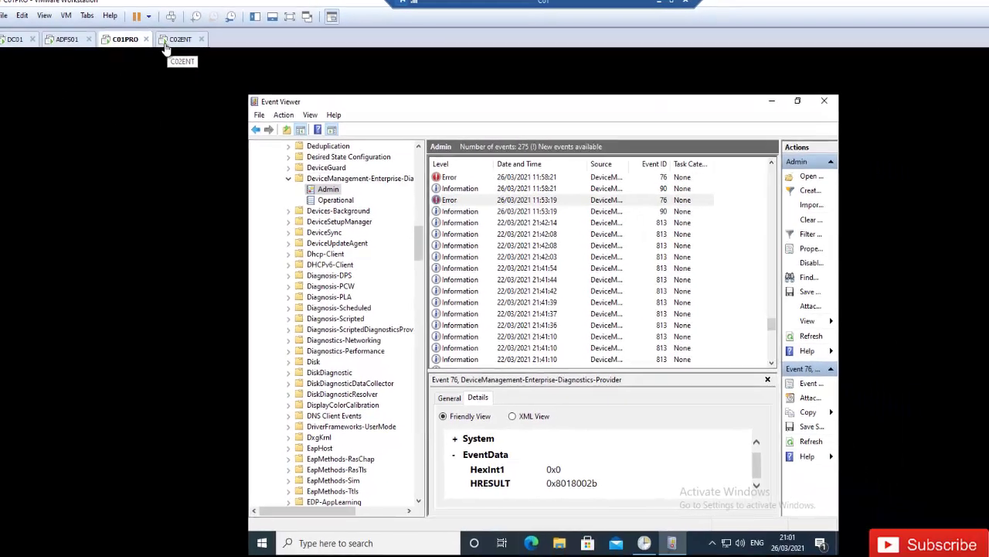
pyautogui.click(166, 45)
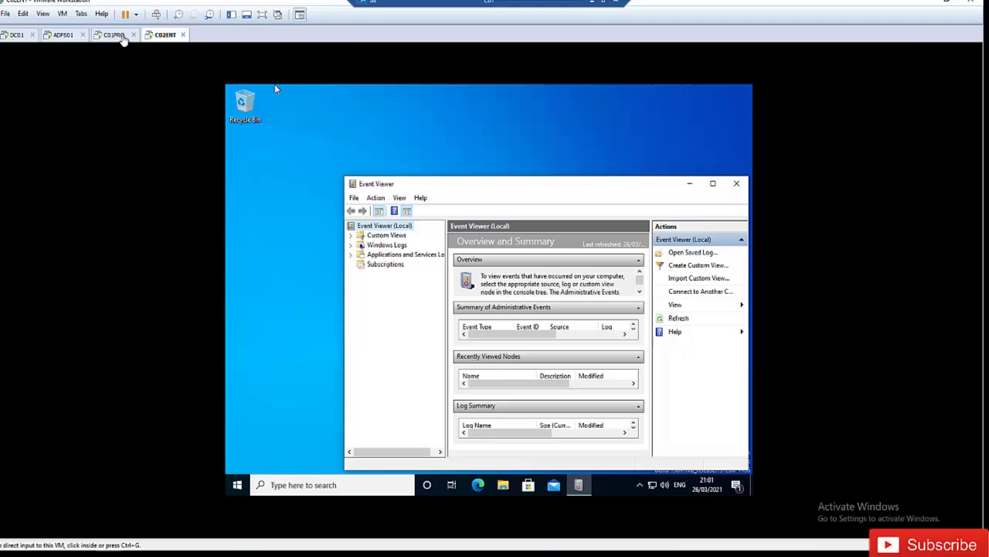
pyautogui.click(132, 45)
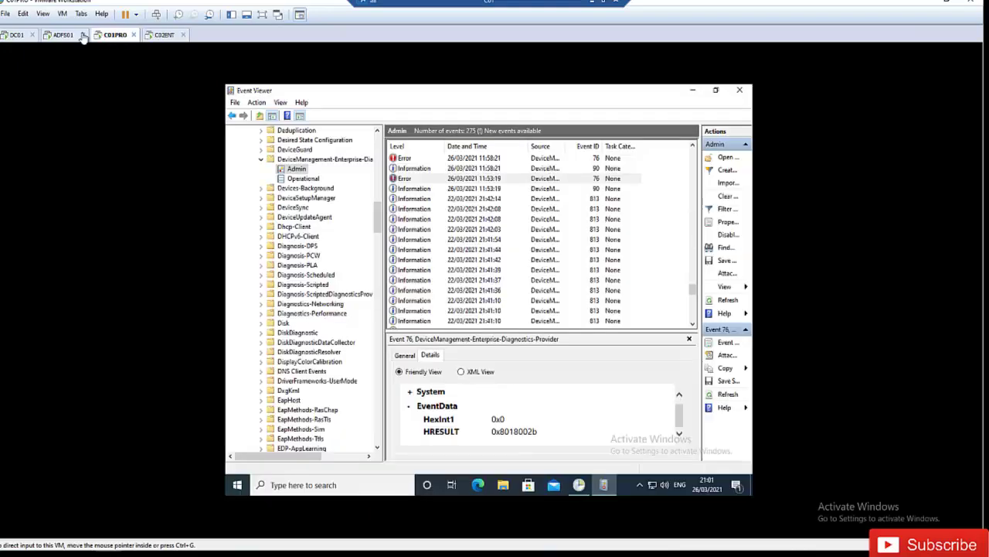
pyautogui.click(14, 35)
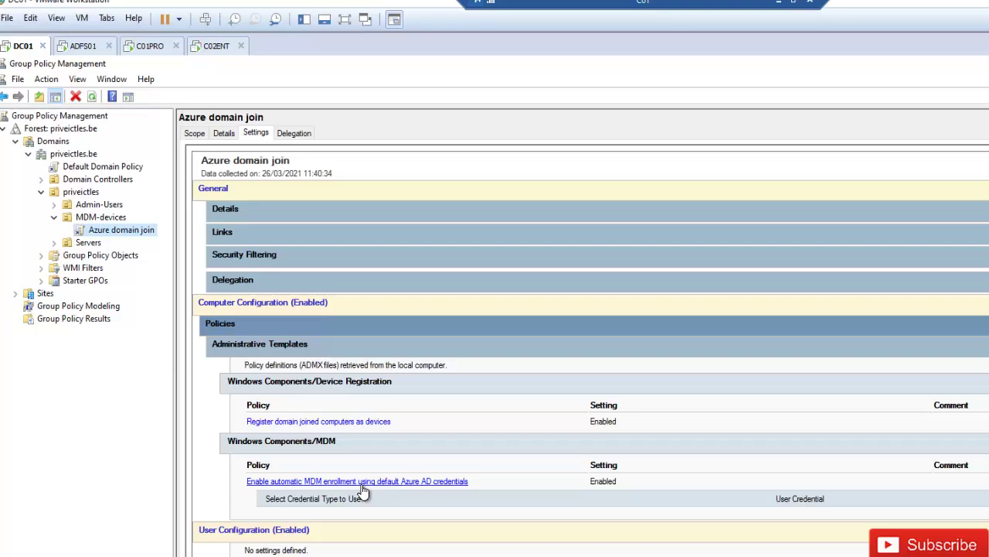
# Step: On C01PRO, load the Admin event log of DeviceManagement-Enterprise-Diagnostics-Provider under Microsoft > Windows in Event Viewer
pyautogui.click(149, 45)
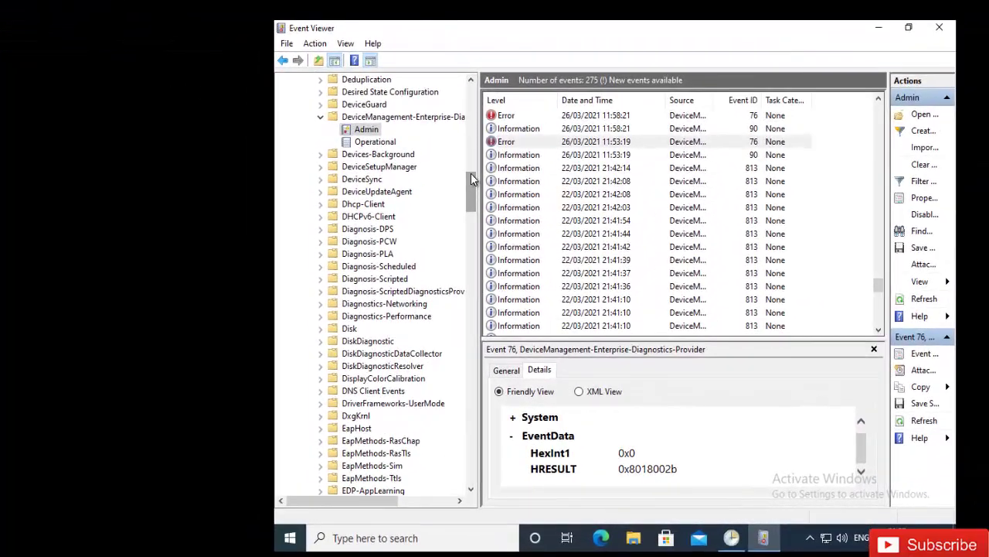
pyautogui.moveTo(470, 178)
pyautogui.mouseDown()
pyautogui.moveTo(475, 106)
pyautogui.moveTo(477, 210)
pyautogui.moveTo(479, 190)
pyautogui.mouseUp()
pyautogui.scroll(1, 463, 188)
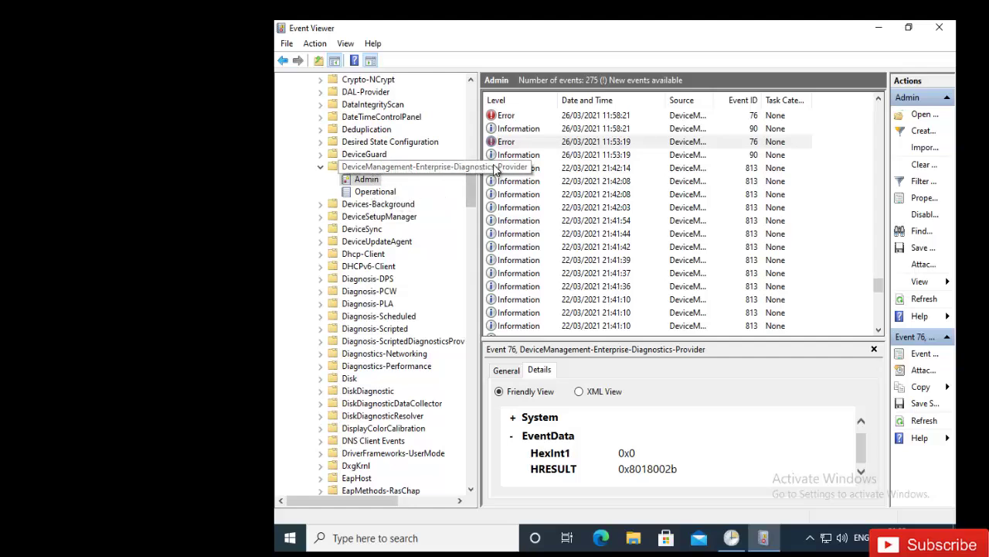
pyautogui.moveTo(473, 160); pyautogui.dragTo(470, 91)
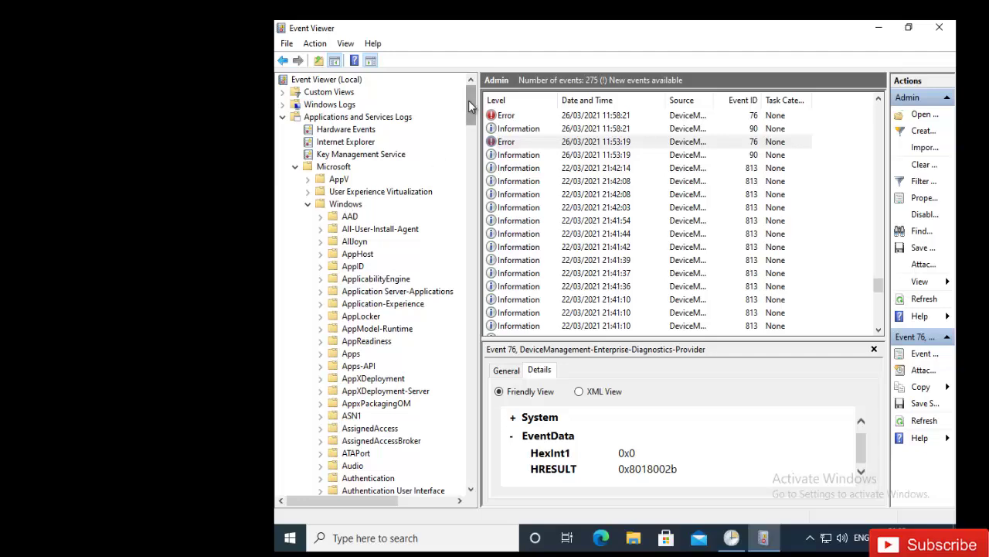
pyautogui.moveTo(472, 113); pyautogui.dragTo(457, 181)
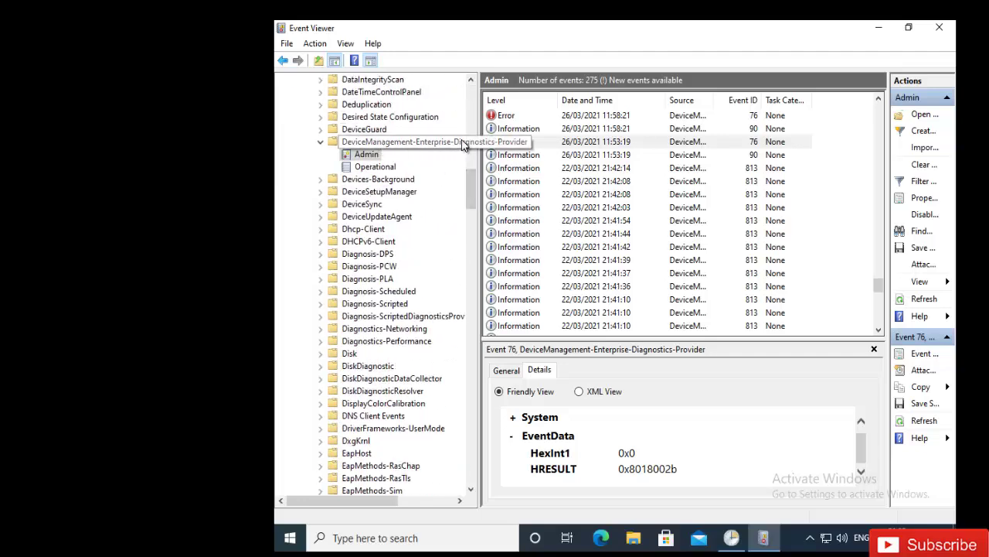
pyautogui.click(398, 159)
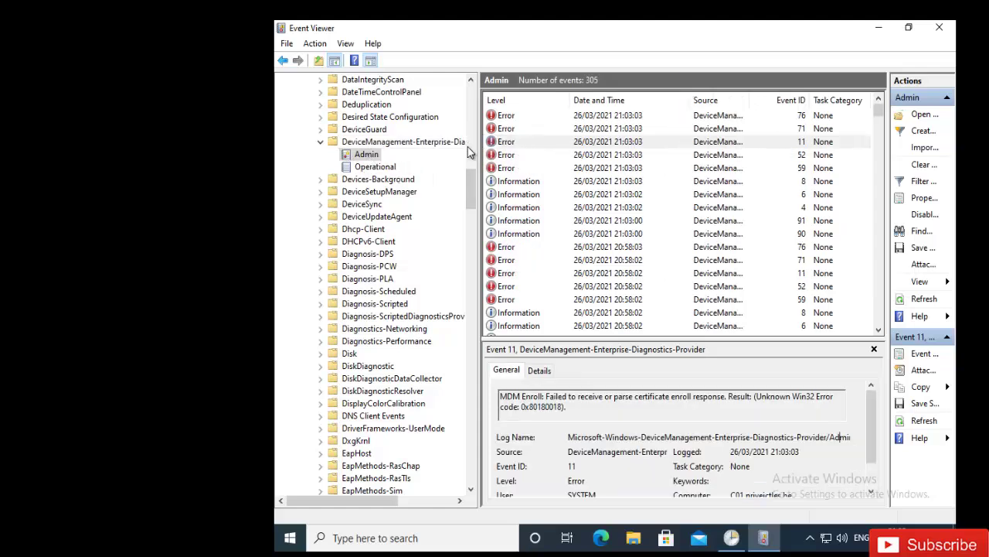
# Step: Inspect the event 76 error logged on 26/03/2021 at 19:26:00 and highlight the device credential text in its message
pyautogui.scroll(-1, 528, 167)
pyautogui.scroll(-12, 528, 167)
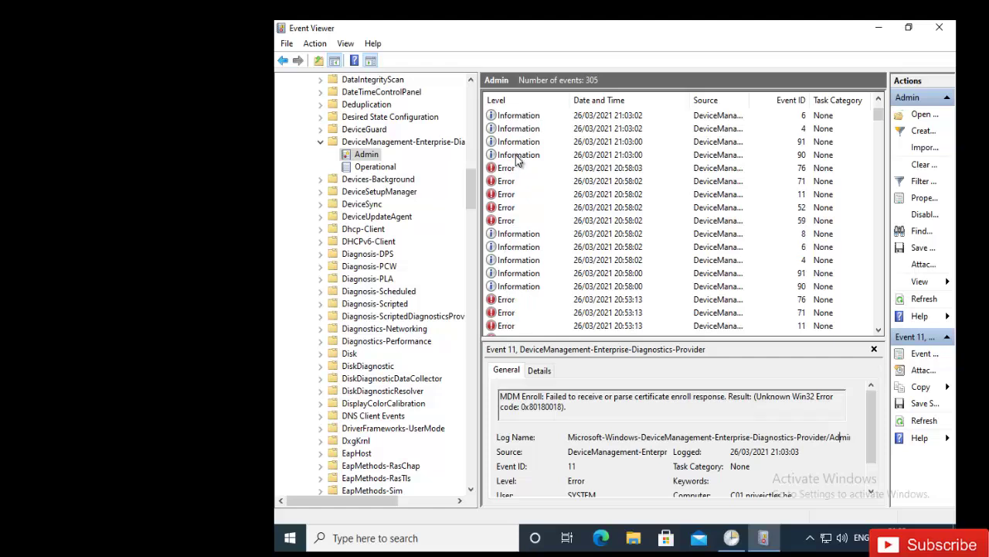
pyautogui.scroll(-1, 536, 238)
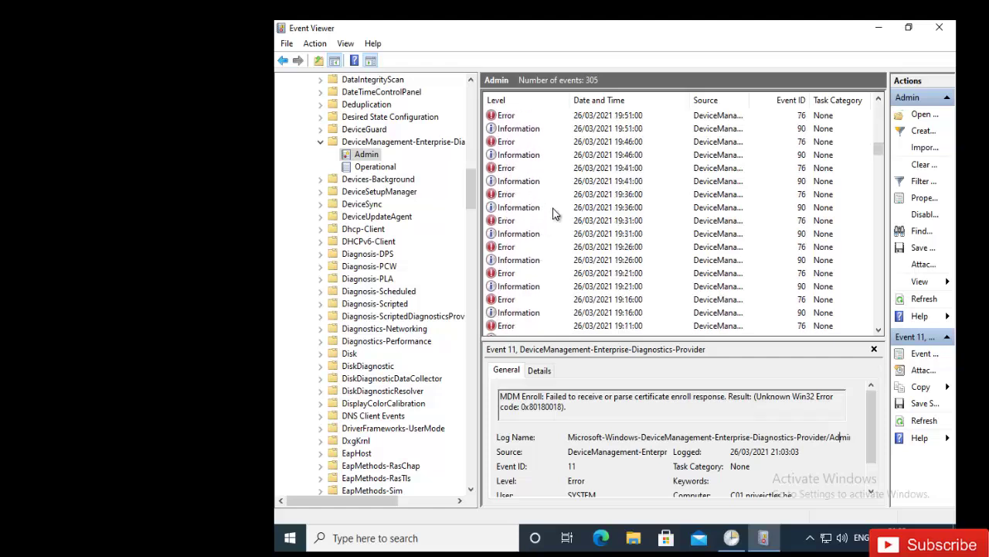
pyautogui.click(515, 248)
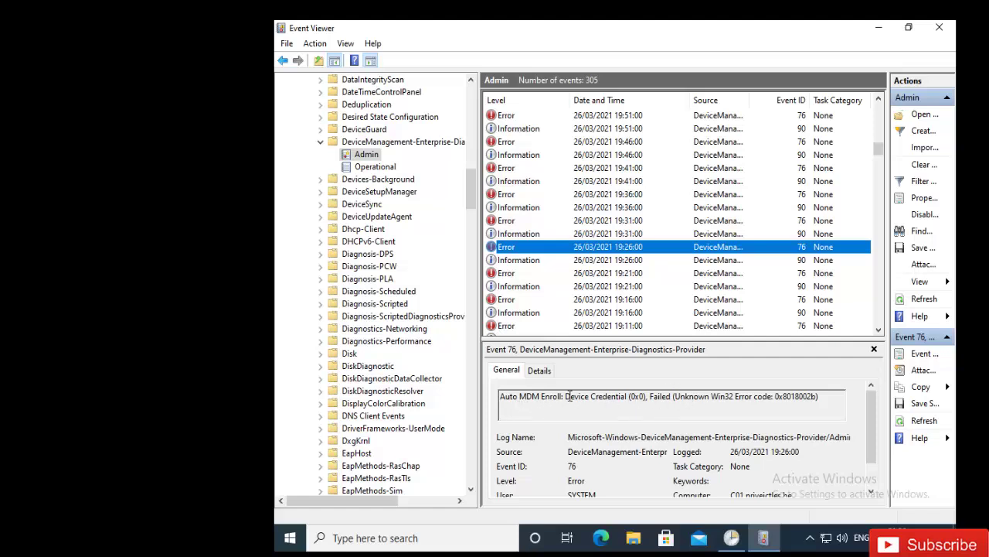
pyautogui.moveTo(576, 396); pyautogui.dragTo(629, 397)
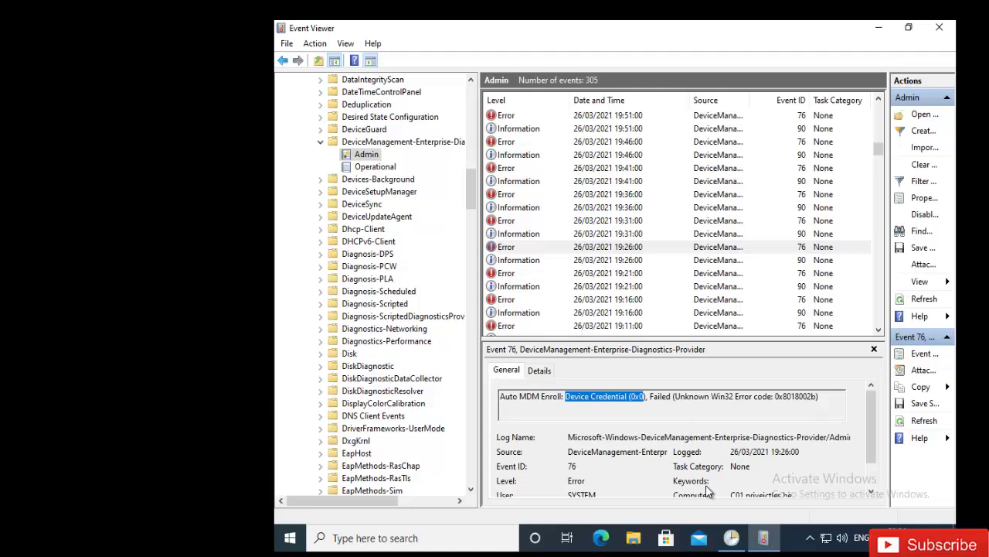
# Step: Review the general settings of the automatic MDM enrollment task under EnterpriseMgmt in Task Scheduler, and return to Event Viewer
pyautogui.click(733, 539)
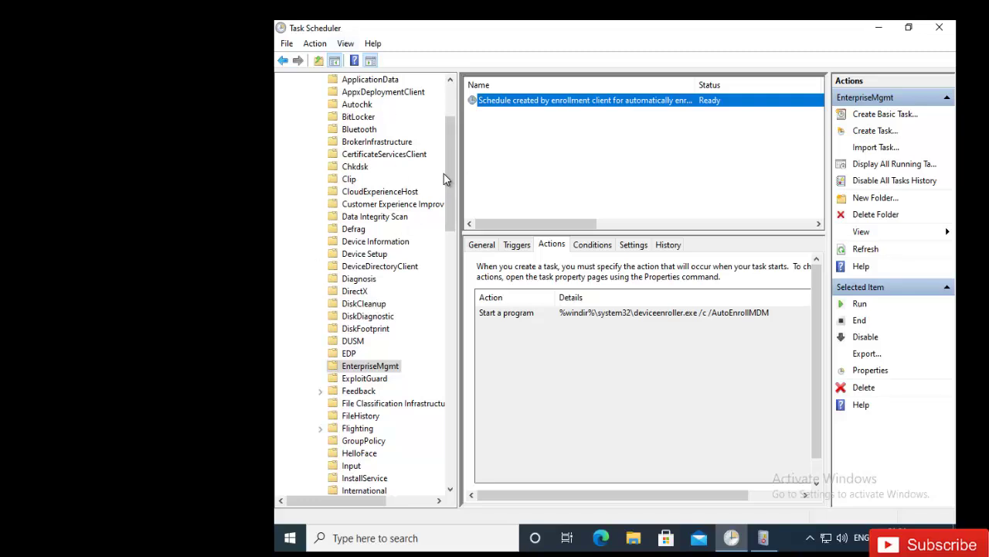
pyautogui.scroll(3, 449, 134)
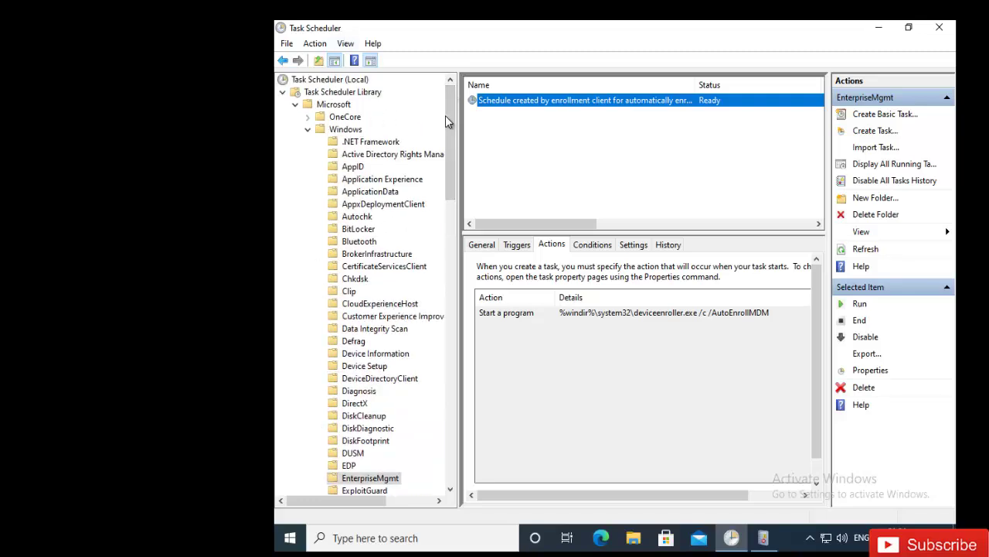
pyautogui.moveTo(445, 115); pyautogui.dragTo(447, 168)
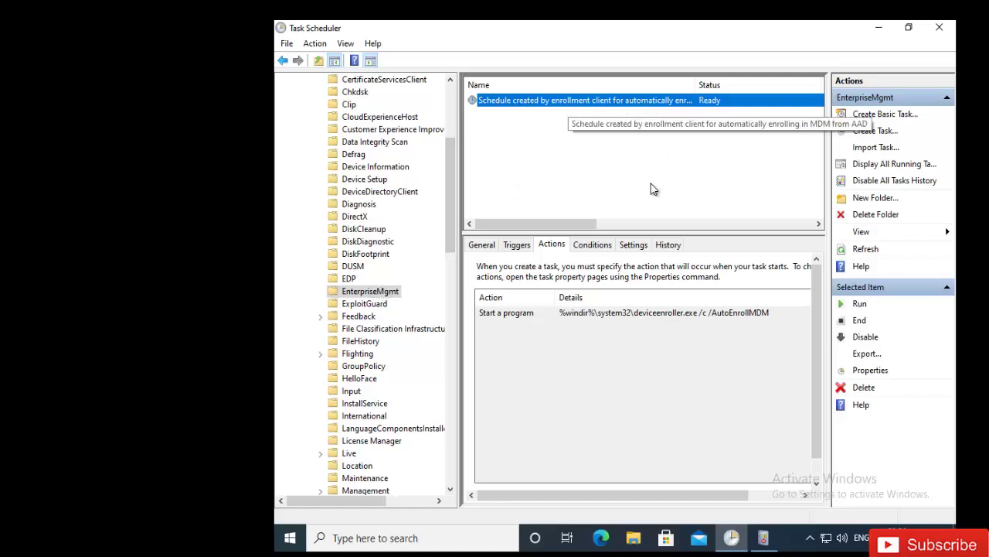
pyautogui.click(482, 244)
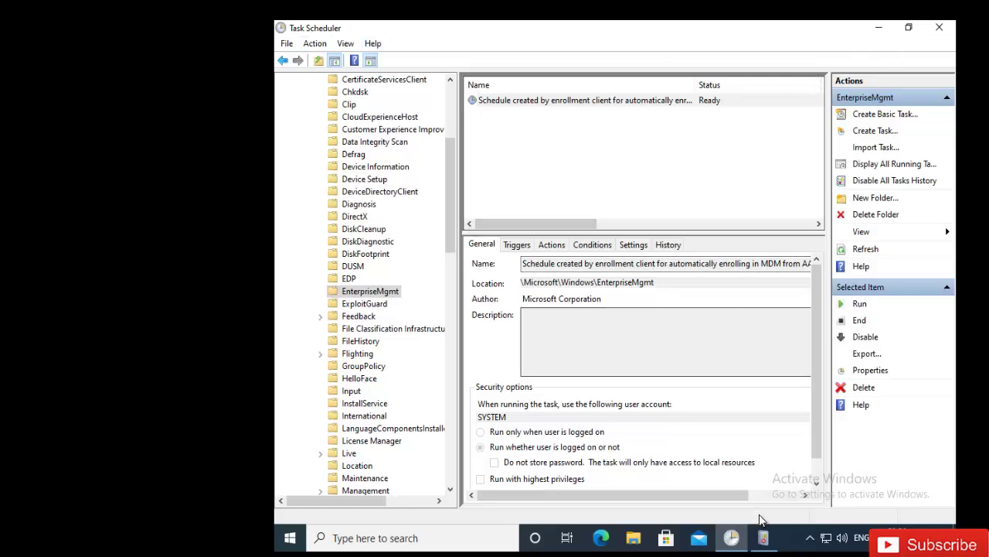
pyautogui.click(763, 537)
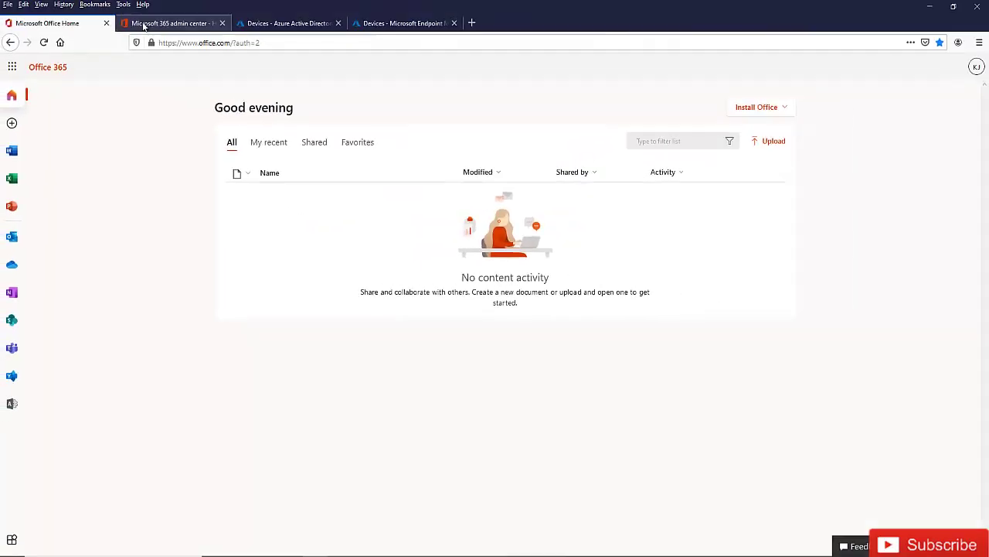
# Step: Switch to the Microsoft 365 admin center and review the licenses assigned to the active users
pyautogui.click(170, 22)
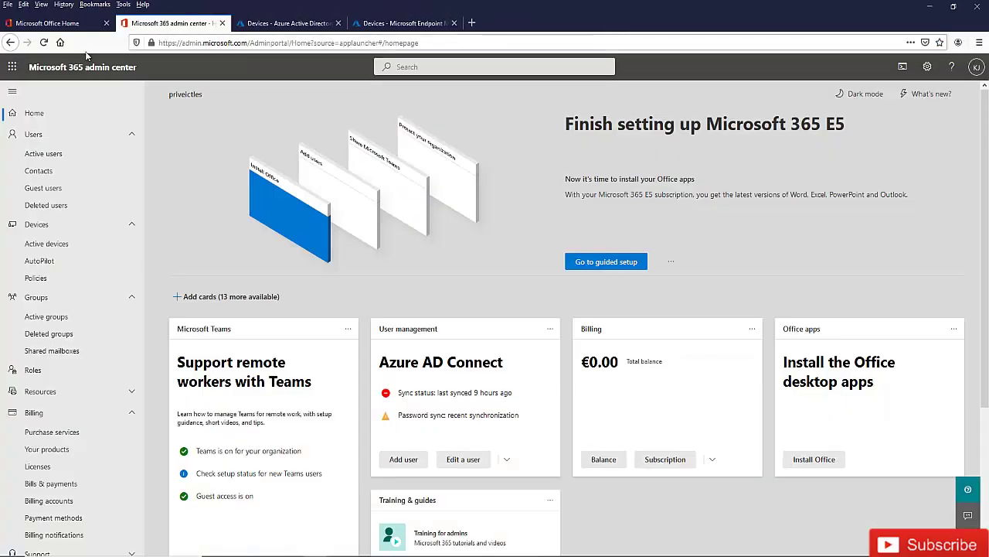
pyautogui.click(58, 158)
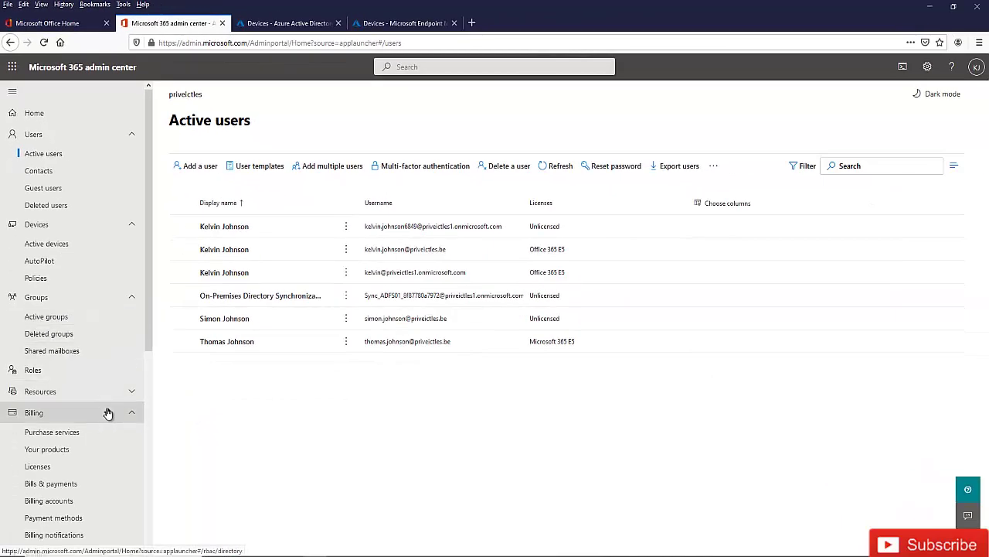
# Step: Search the purchasable services for e5 and mark Microsoft 365 E5 and Office 365 E5 for comparison
pyautogui.click(57, 433)
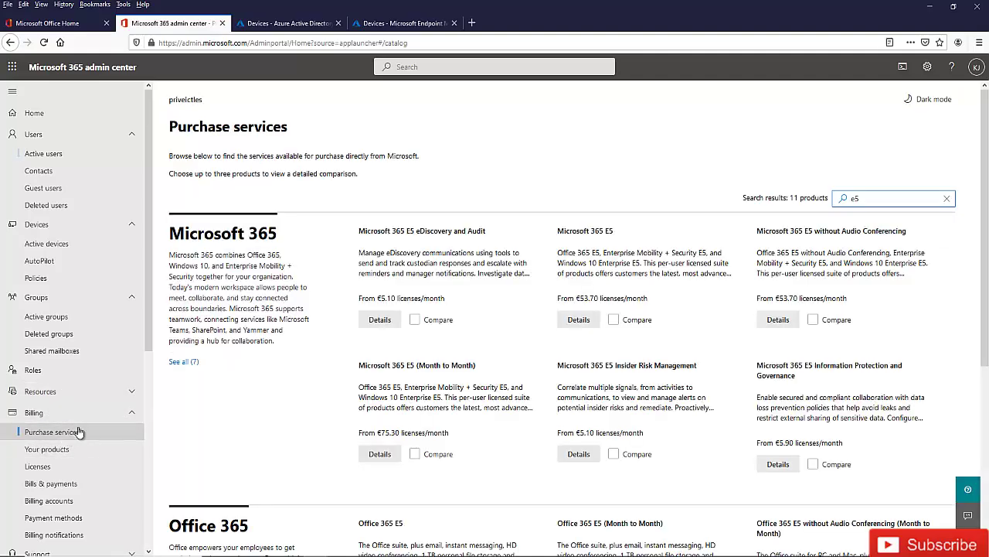
pyautogui.click(872, 197)
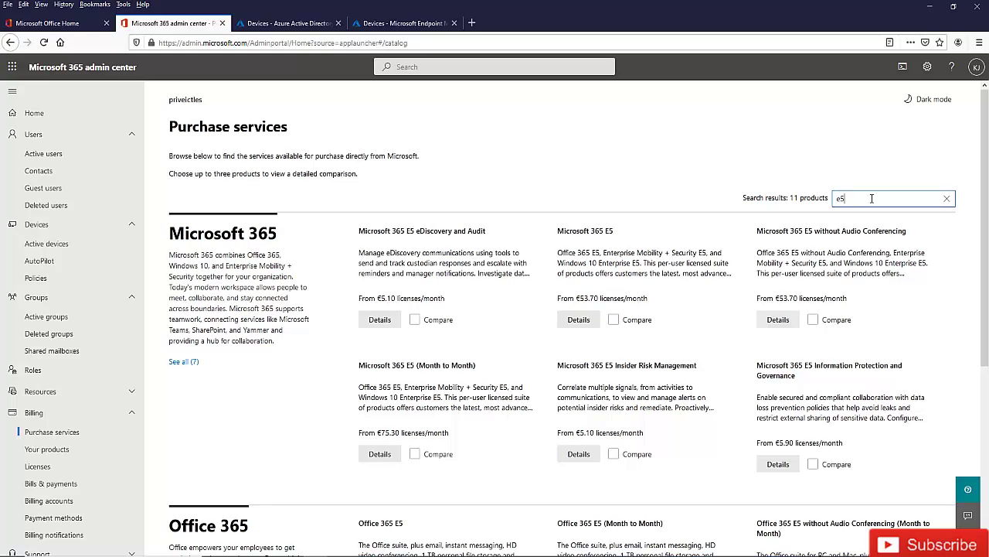
pyautogui.press('Return')
pyautogui.click(613, 319)
pyautogui.scroll(-3, 610, 270)
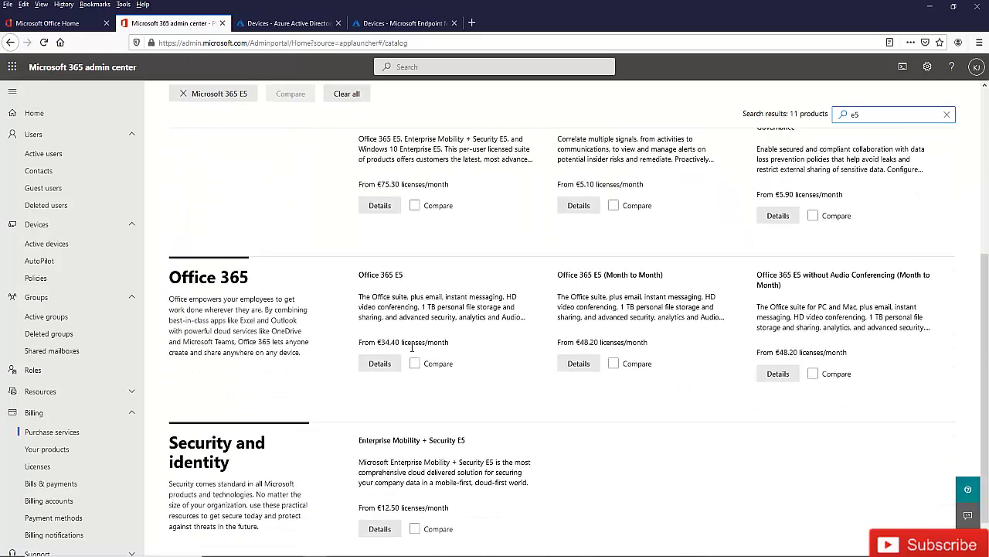
pyautogui.click(415, 363)
pyautogui.scroll(3, 480, 337)
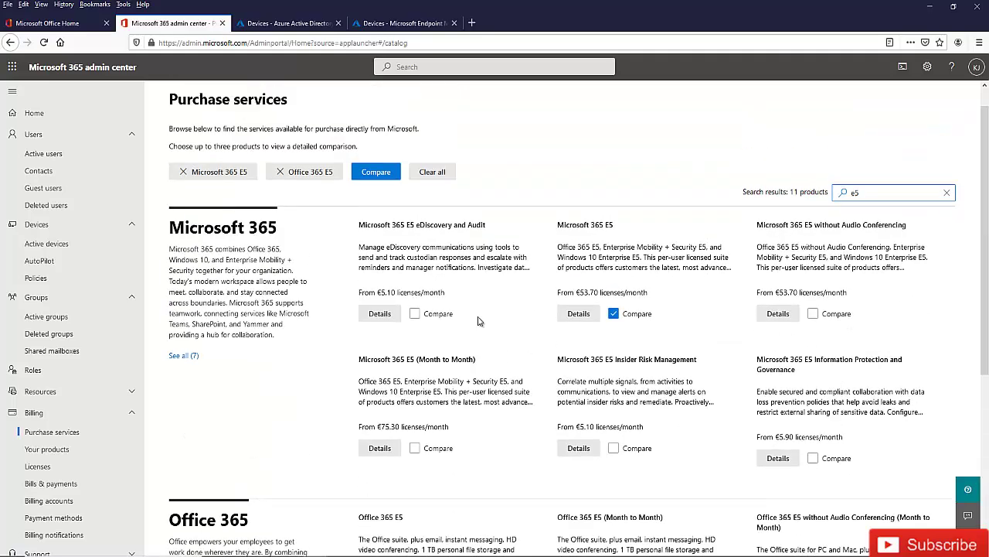
# Step: Compare the two selected products and examine their included apps down to the Accounts and security section
pyautogui.click(376, 203)
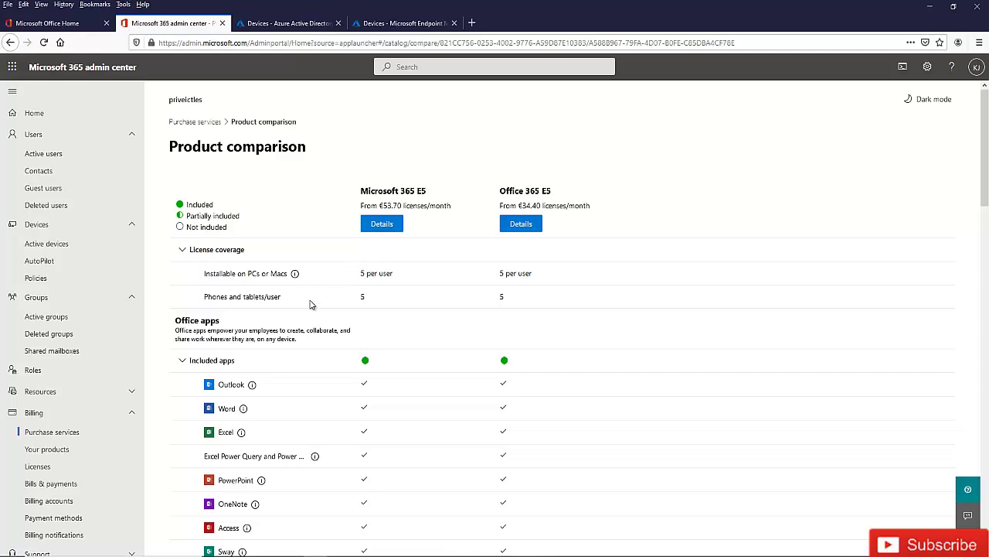
pyautogui.scroll(-2, 203, 272)
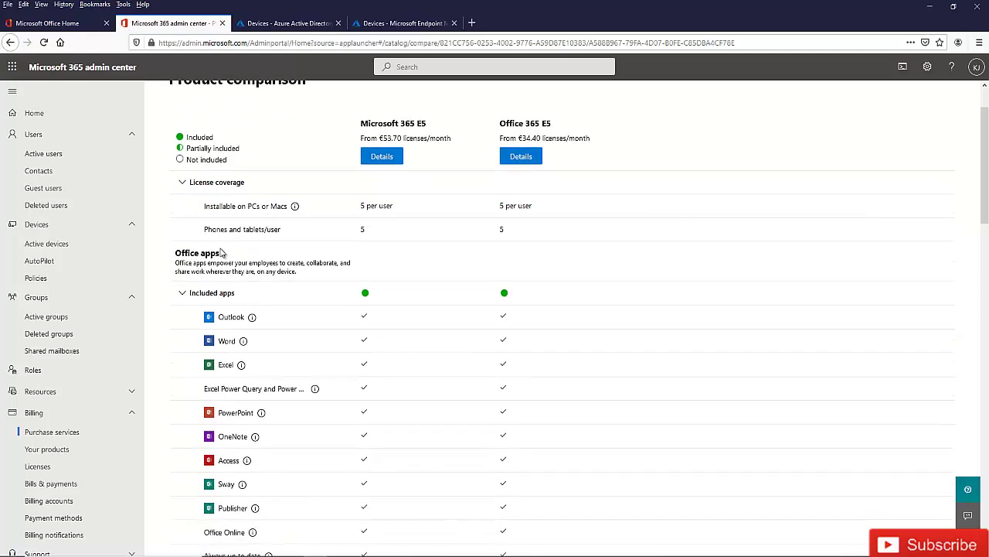
pyautogui.scroll(-5, 503, 267)
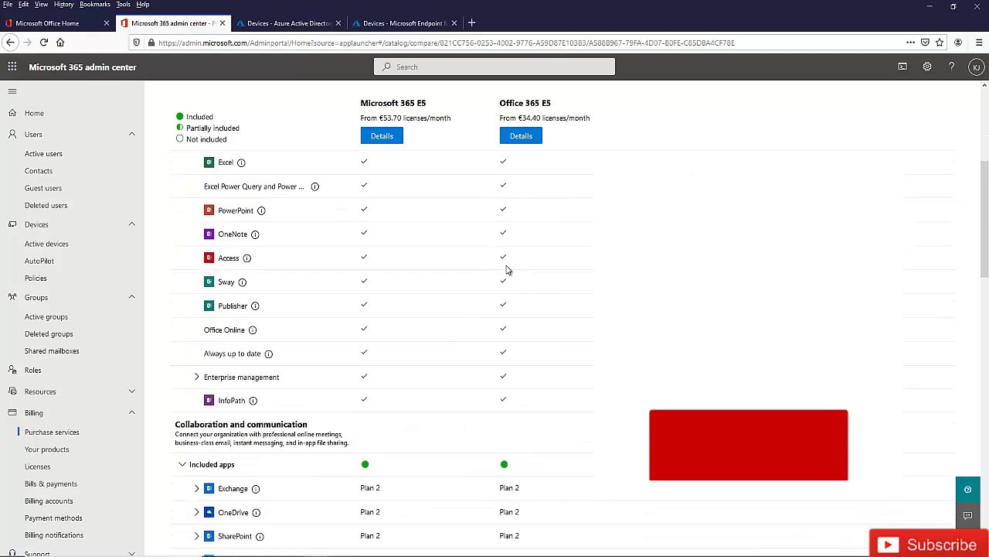
pyautogui.scroll(-5, 499, 266)
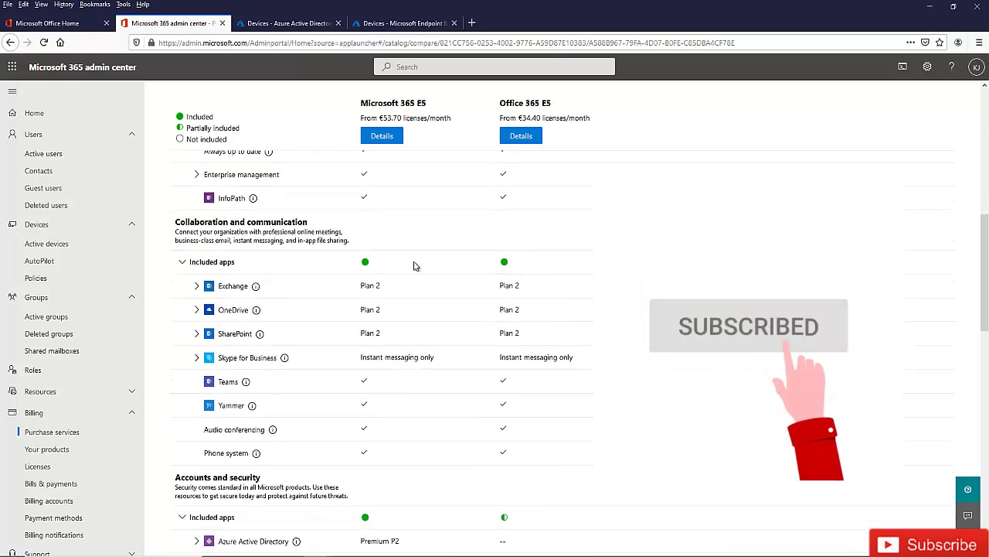
pyautogui.scroll(-2, 340, 283)
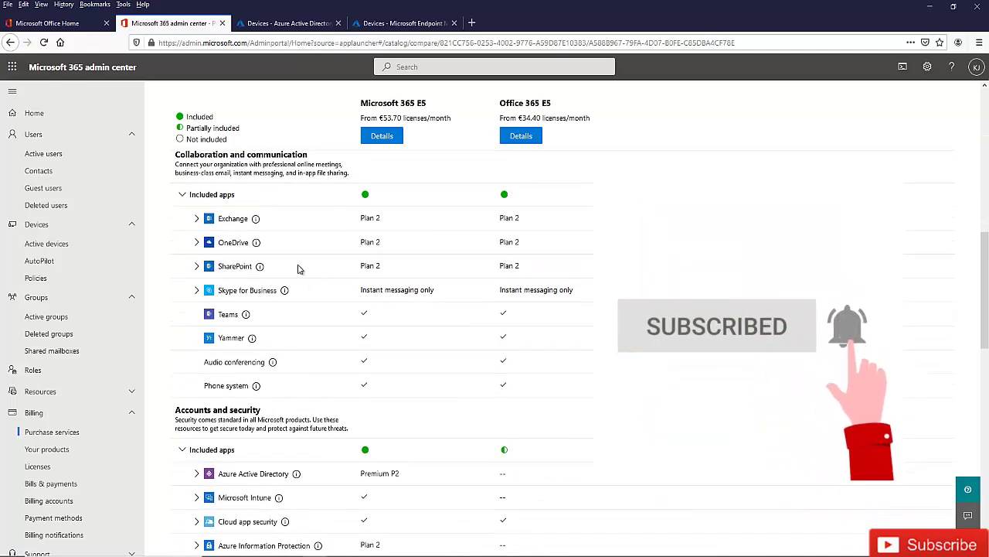
# Step: Examine the Accounts and security section of the comparison and expand Microsoft Intune to compare its capabilities in both E5 products
pyautogui.scroll(2, 222, 222)
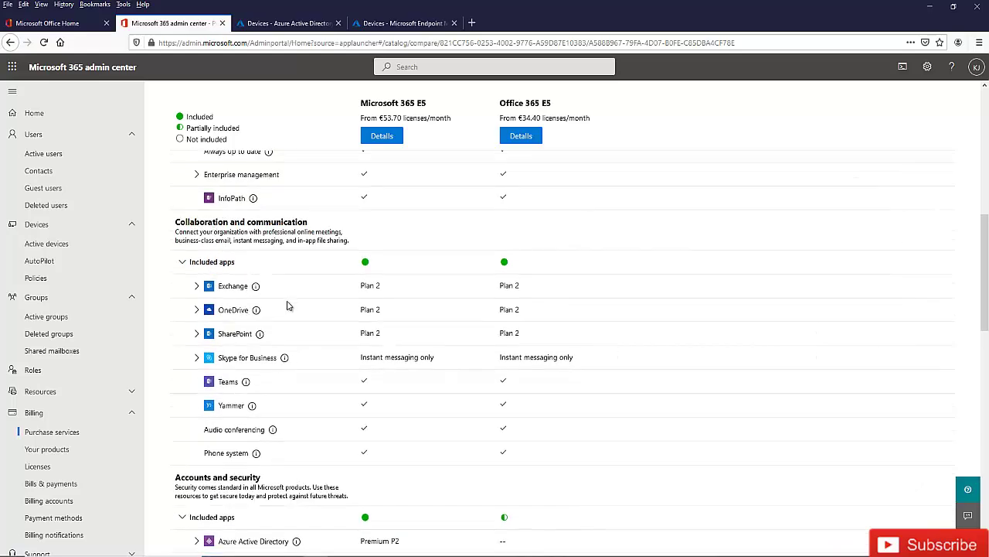
pyautogui.scroll(-2, 287, 305)
pyautogui.scroll(-4, 263, 304)
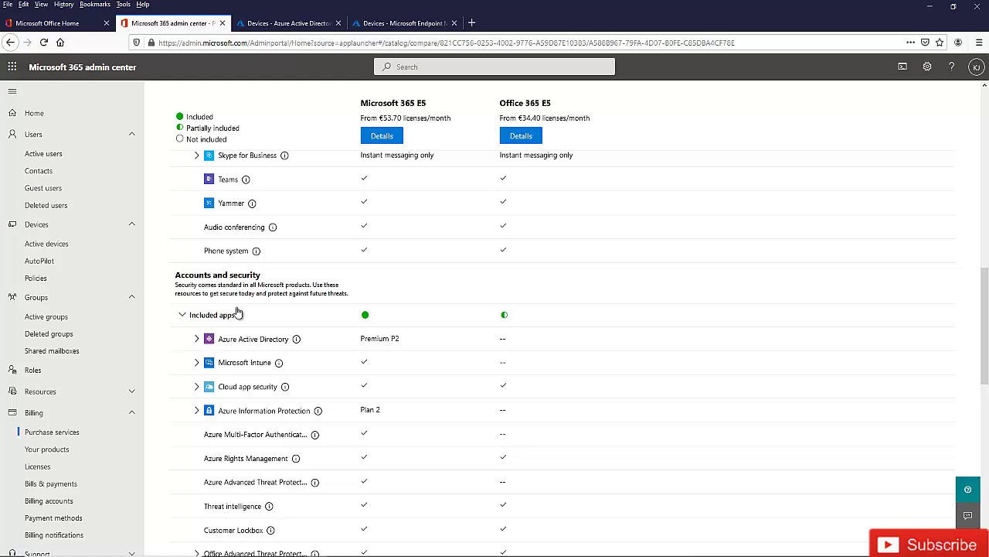
pyautogui.scroll(-2, 238, 345)
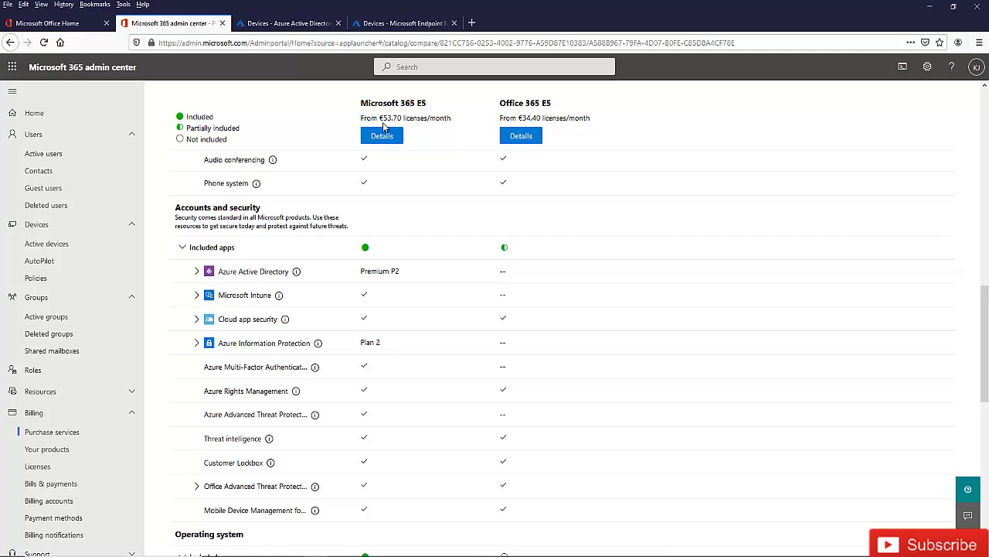
pyautogui.click(197, 296)
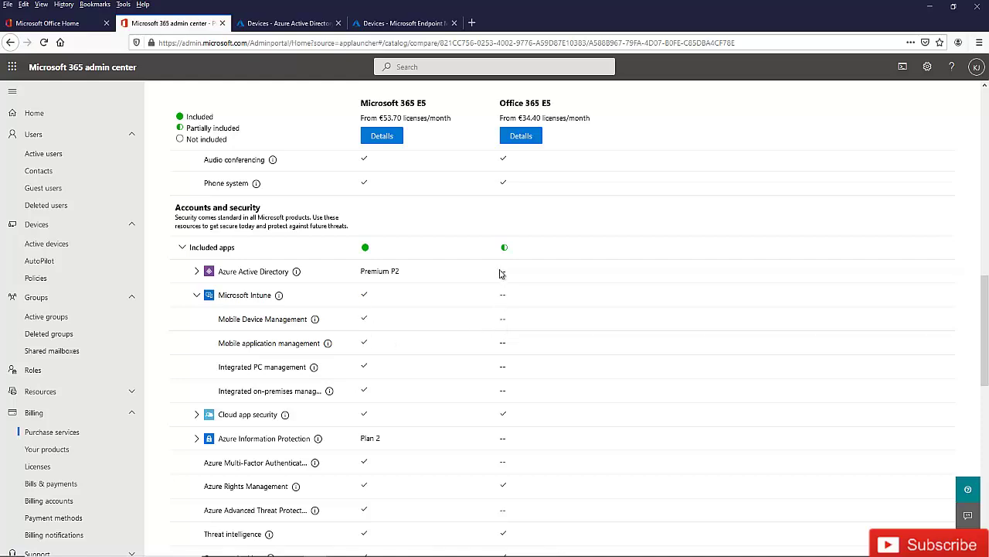
pyautogui.moveTo(500, 274); pyautogui.dragTo(510, 365)
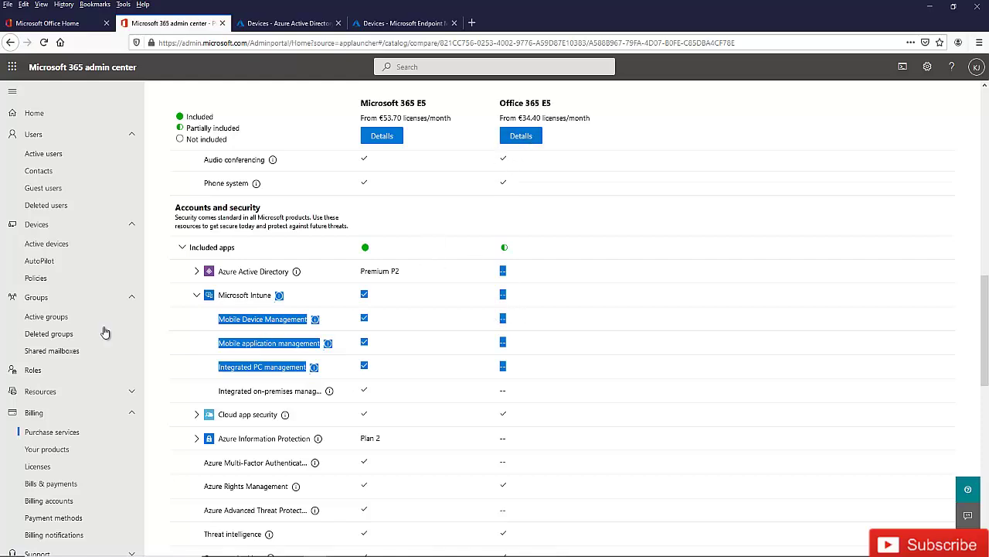
# Step: Return to the active users and add the Microsoft 365 E5 license to the second listed user, keeping Office 365 E5 assigned
pyautogui.click(56, 157)
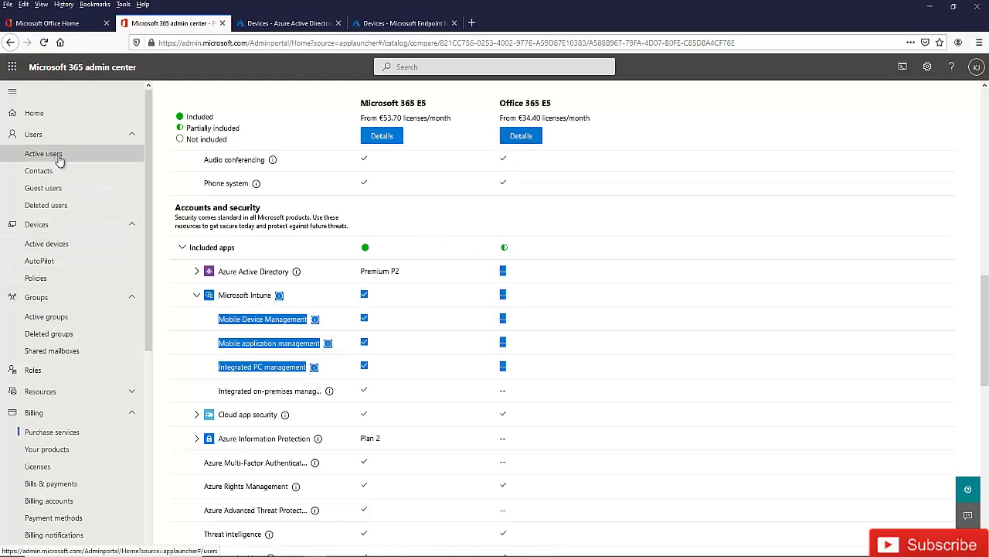
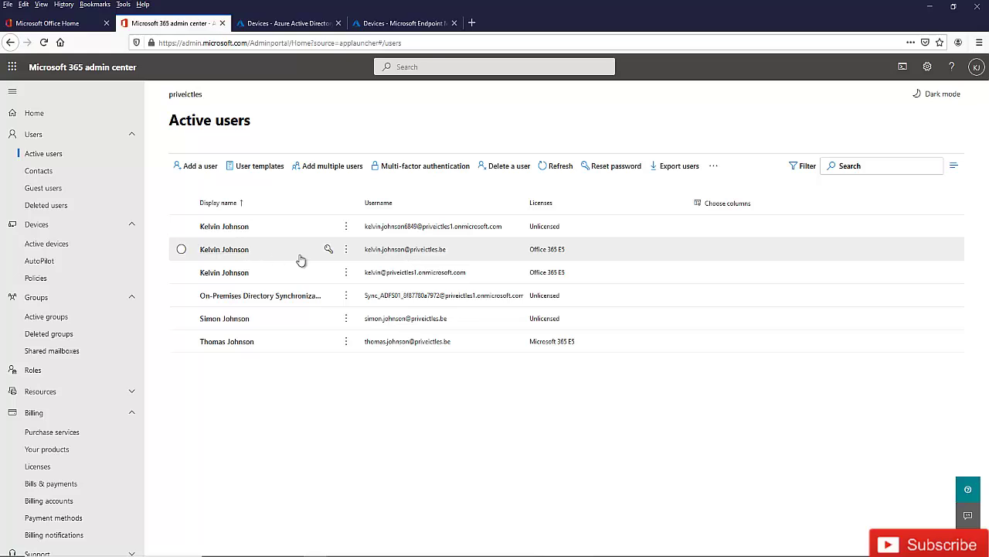
pyautogui.click(233, 250)
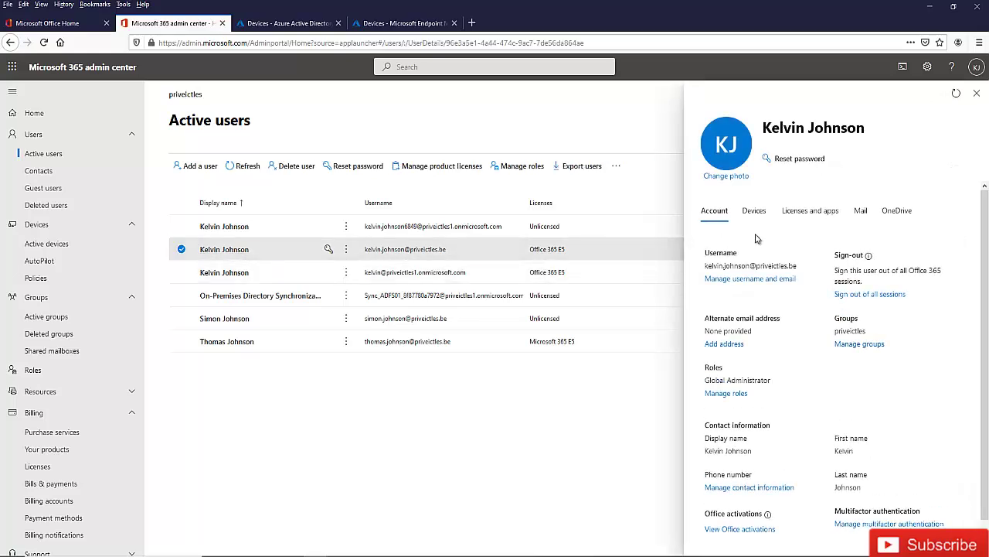
pyautogui.click(804, 211)
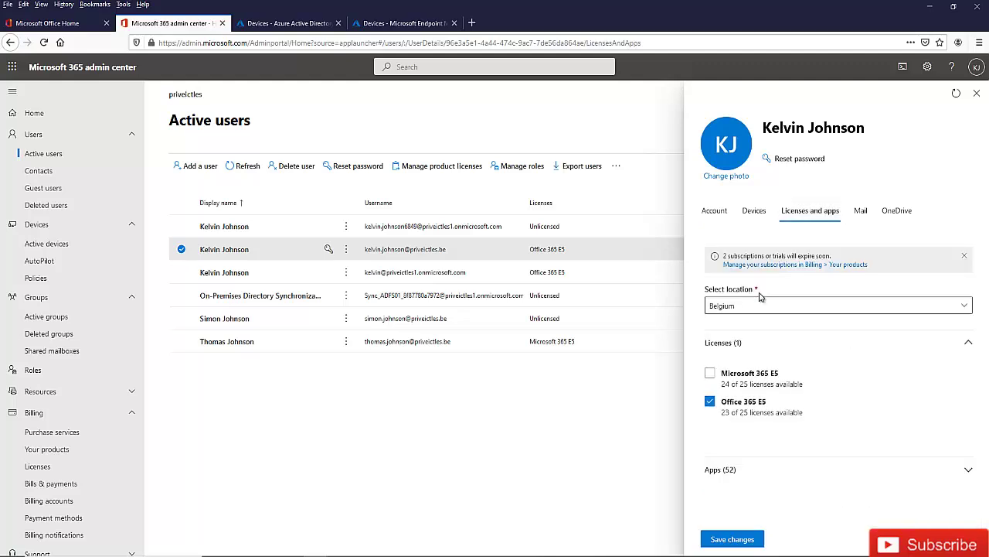
pyautogui.click(709, 373)
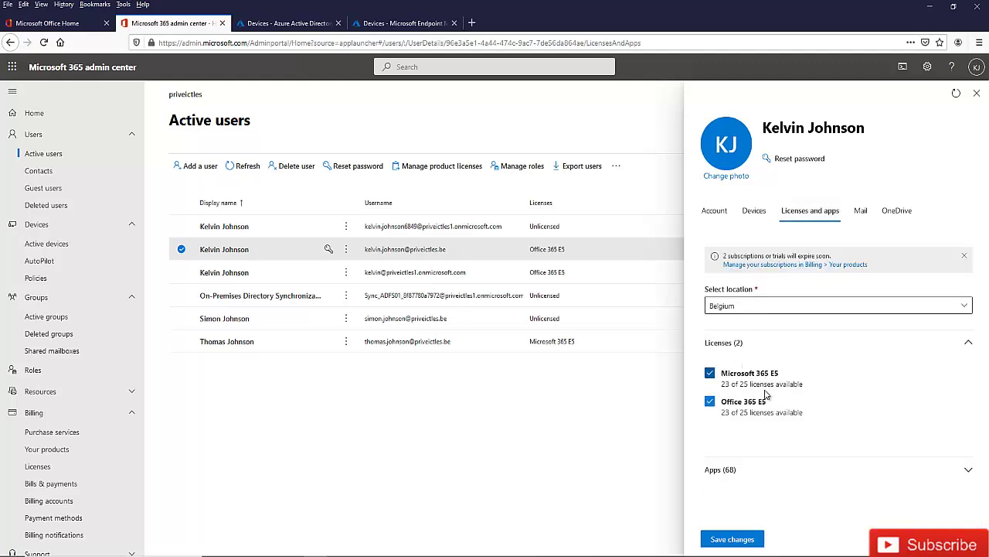
pyautogui.click(730, 539)
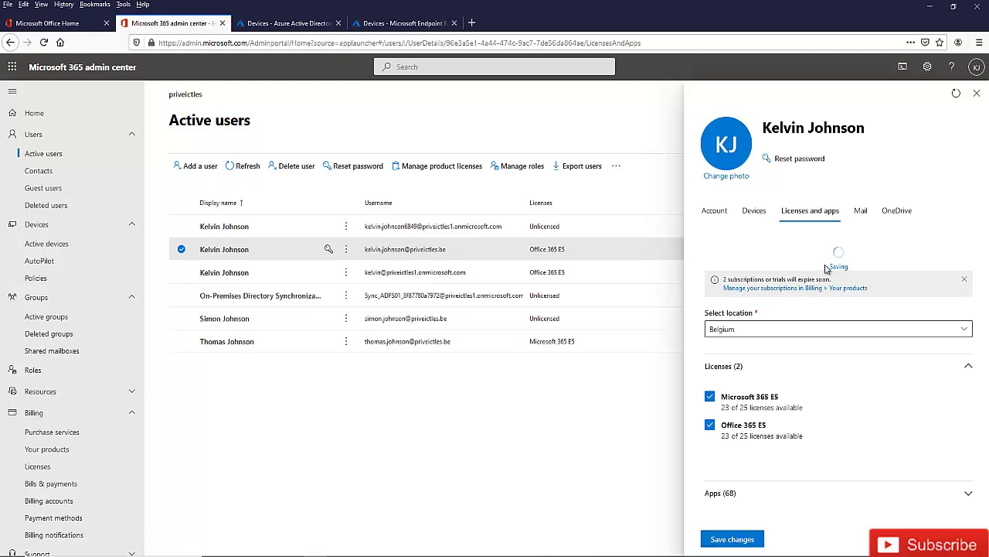
pyautogui.click(976, 94)
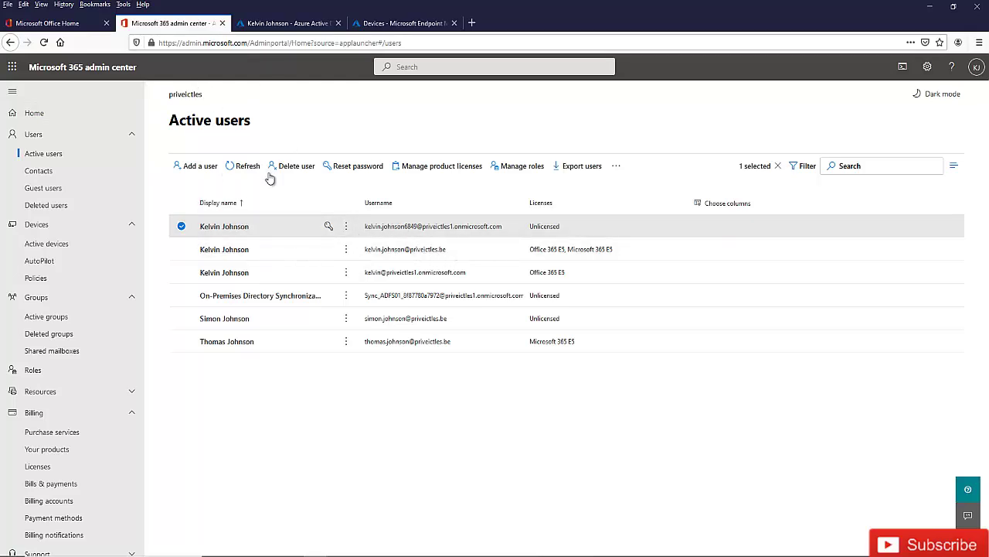
# Step: Assign the Microsoft 365 E5 license to the unlicensed first user in the active users list and save the change
pyautogui.click(244, 227)
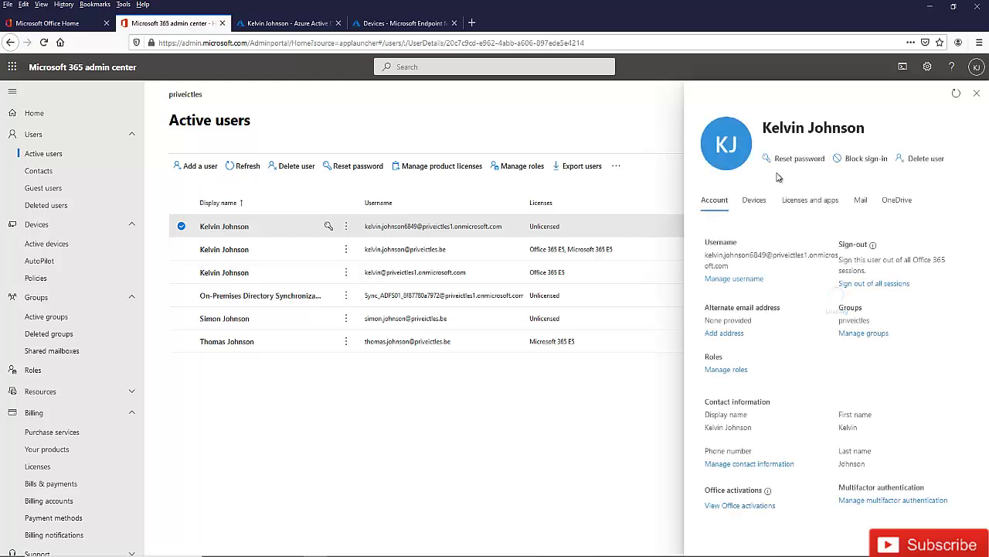
pyautogui.click(812, 207)
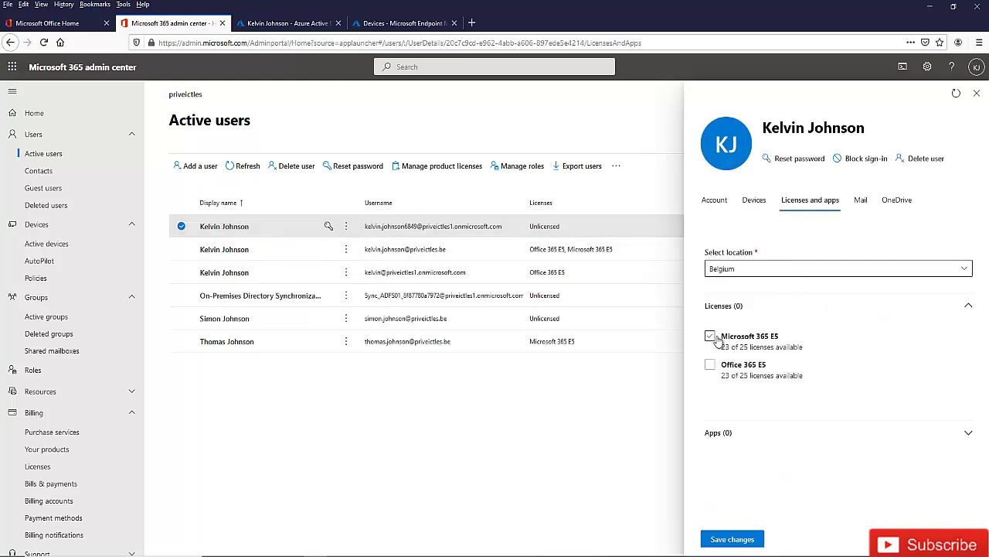
pyautogui.click(709, 336)
pyautogui.click(732, 539)
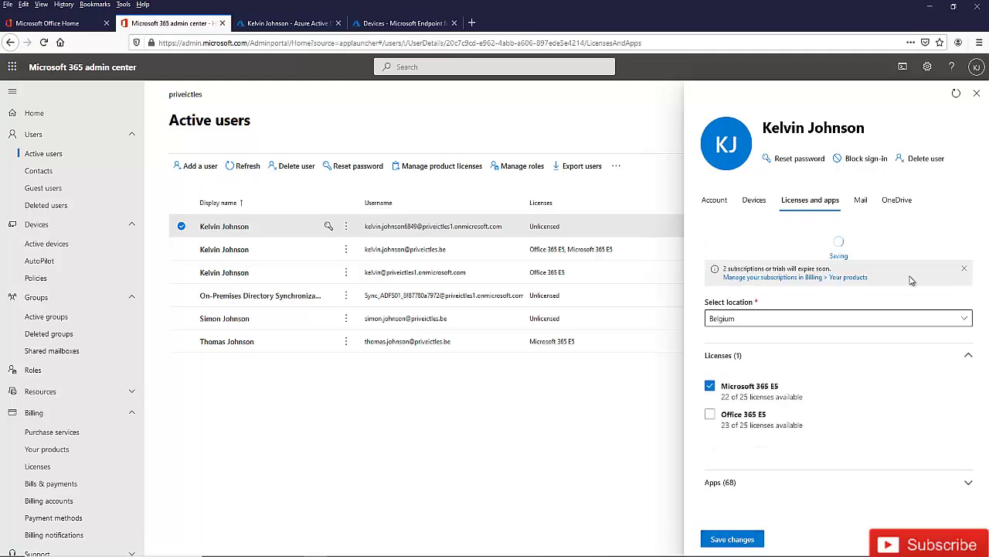
pyautogui.click(977, 93)
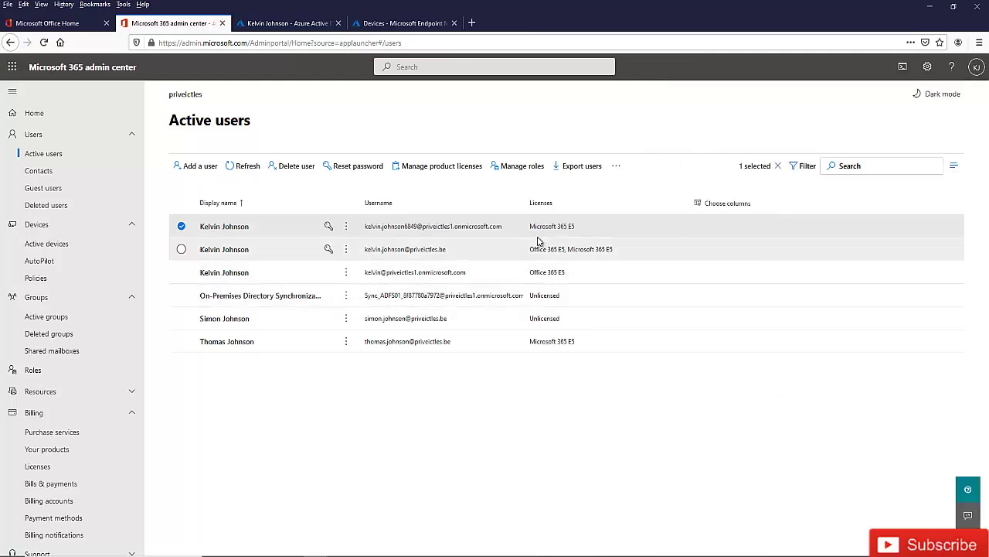
# Step: Assign a Microsoft 365 E5 license to the unlicensed user listed below the On-Premises Directory Synchronization account and save it
pyautogui.click(384, 323)
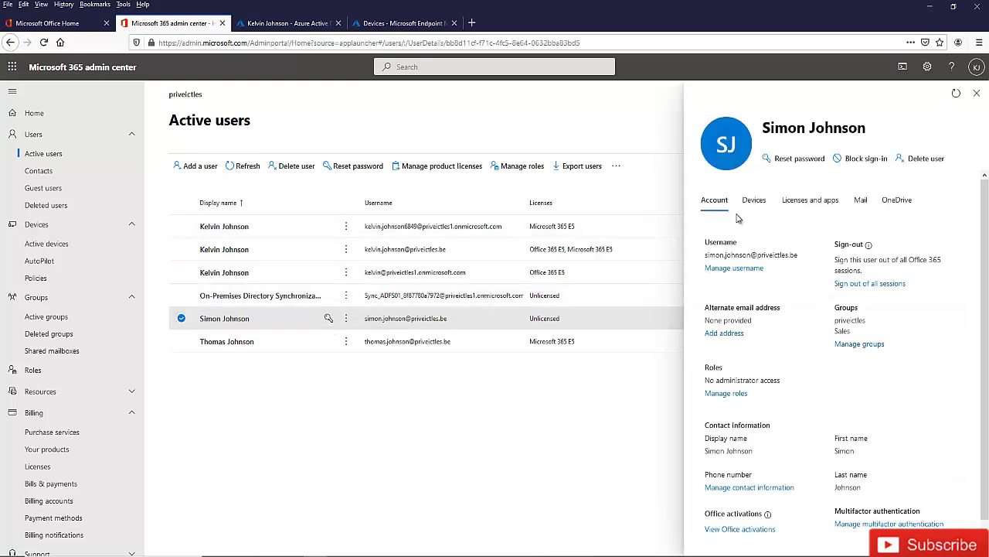
pyautogui.click(810, 199)
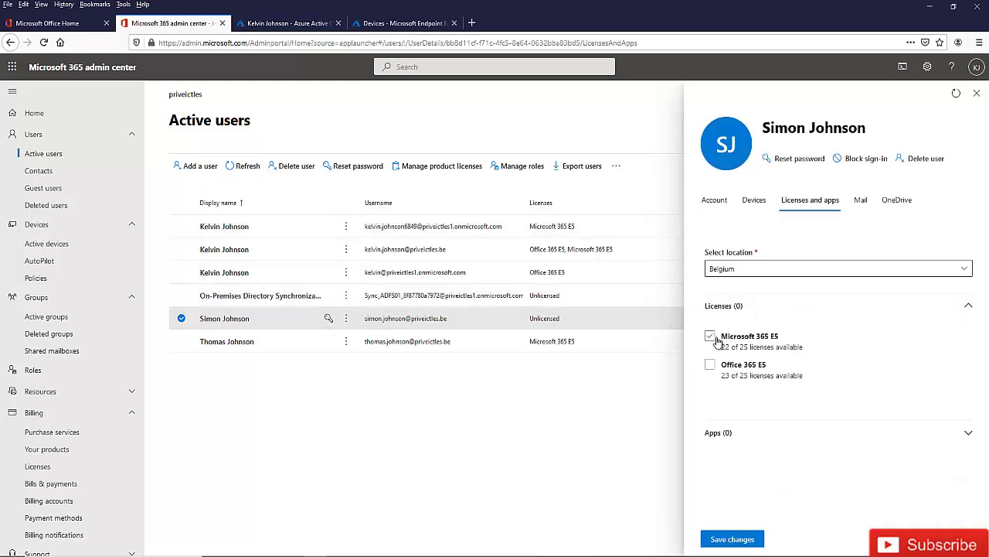
pyautogui.click(710, 333)
pyautogui.click(735, 541)
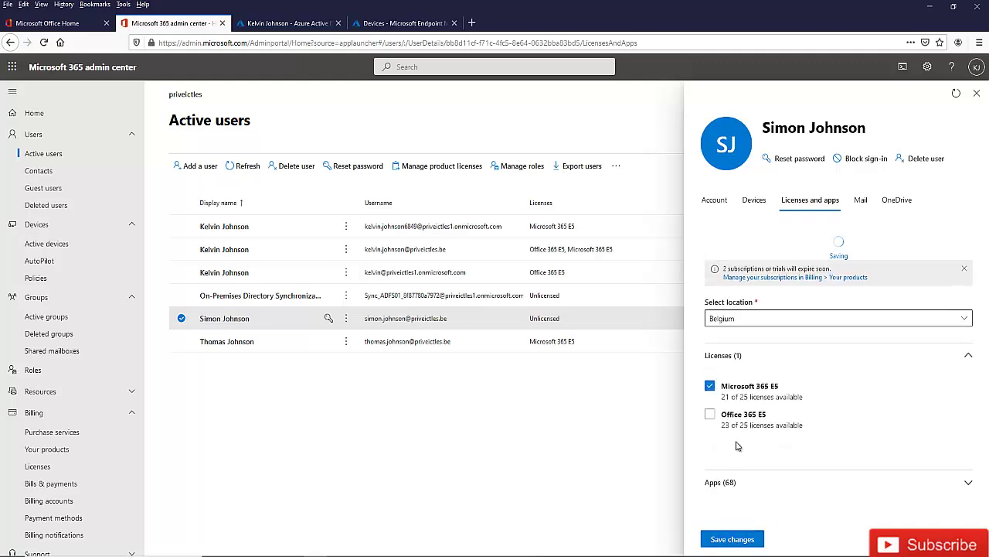
pyautogui.click(976, 93)
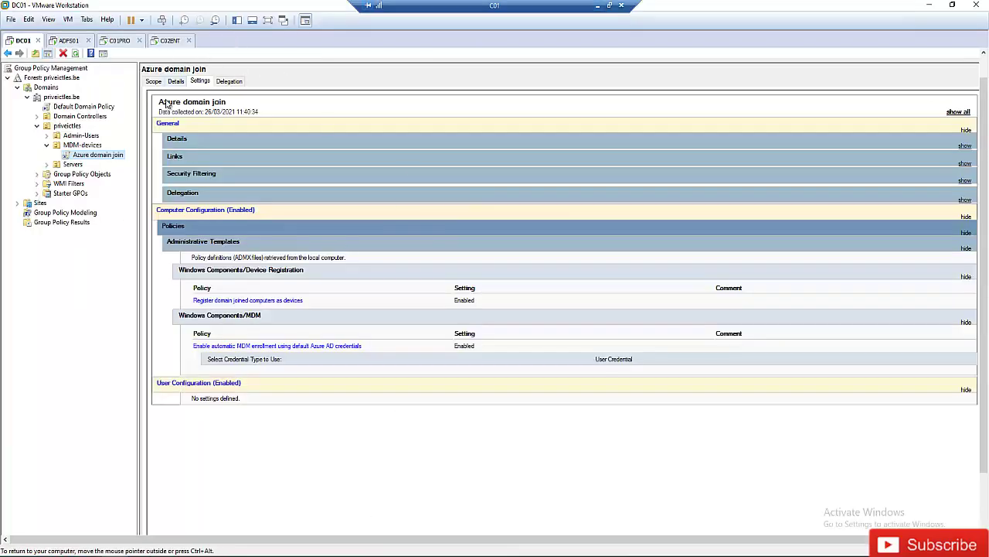
# Step: Switch to the C01PRO virtual machine in VMware Workstation and sign out of Windows
pyautogui.click(120, 42)
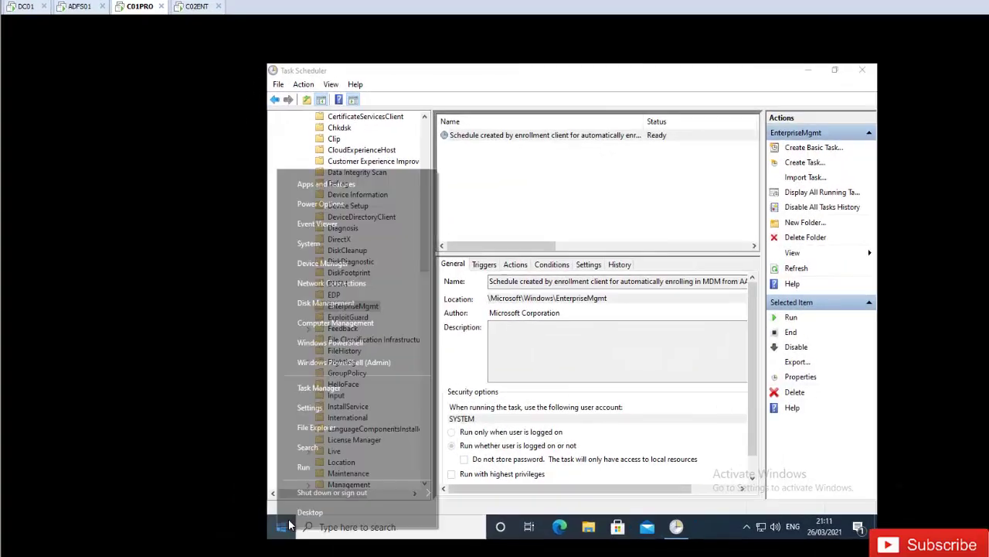
pyautogui.rightClick(243, 490)
pyautogui.moveTo(335, 461)
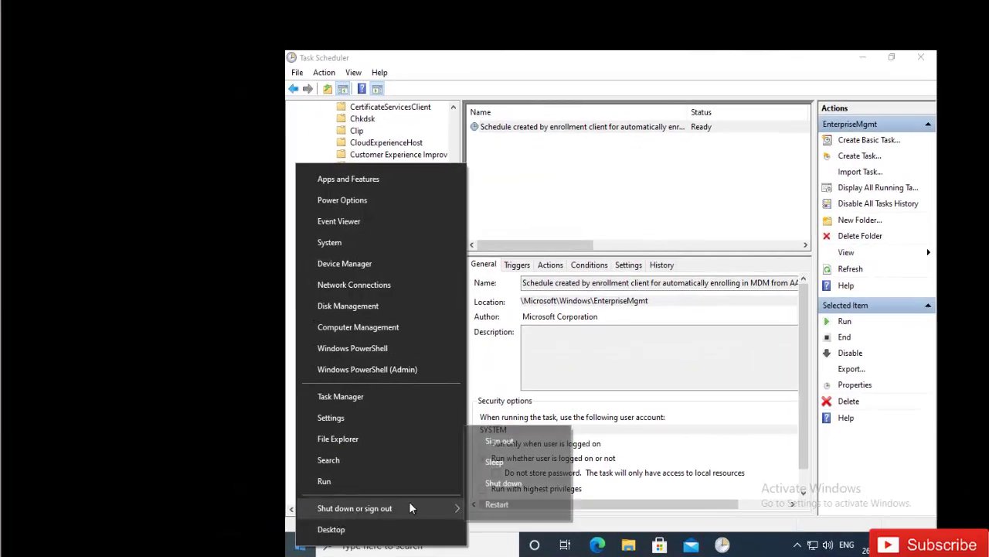
pyautogui.click(511, 441)
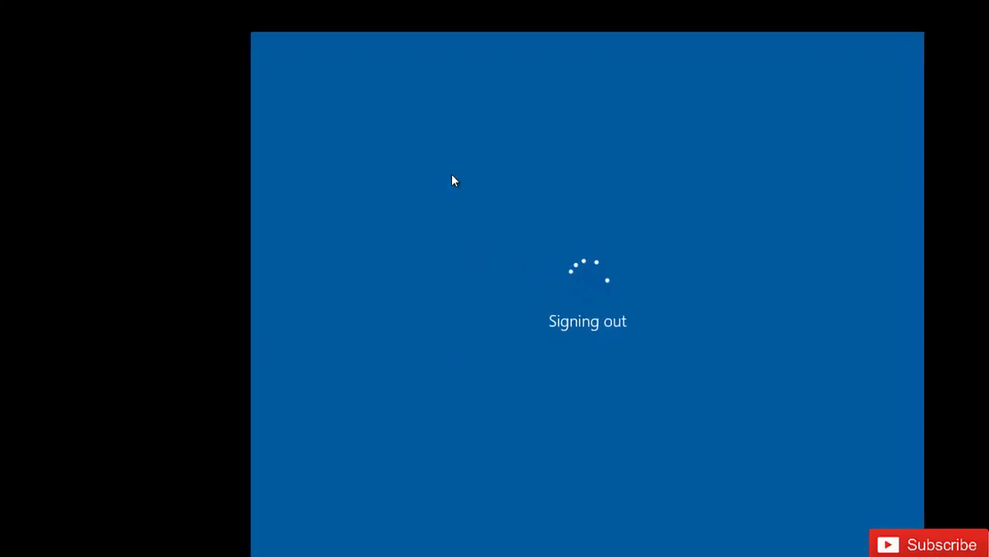
# Step: Switch to the ADFS01 virtual machine and show the programs of the Azure AD Connect group
pyautogui.click(65, 41)
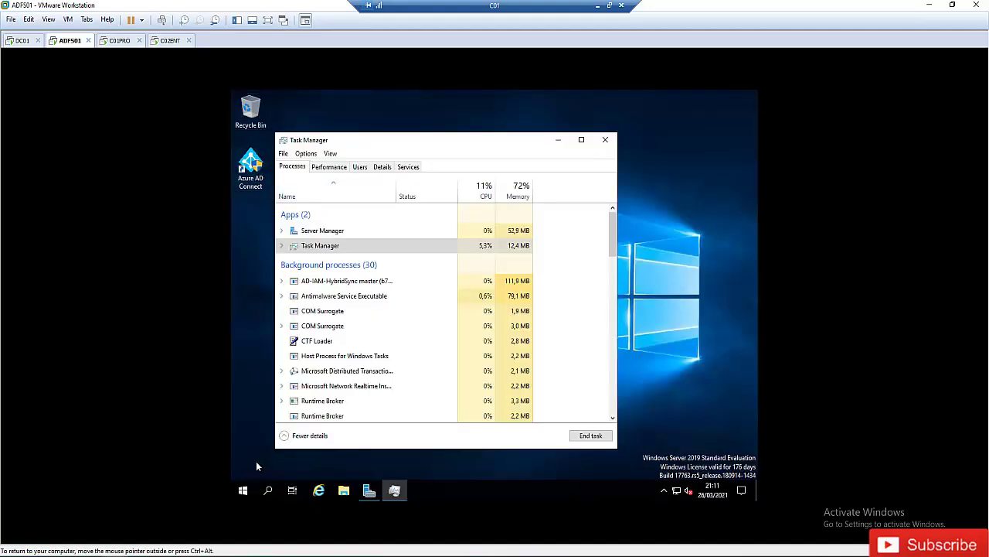
pyautogui.click(244, 492)
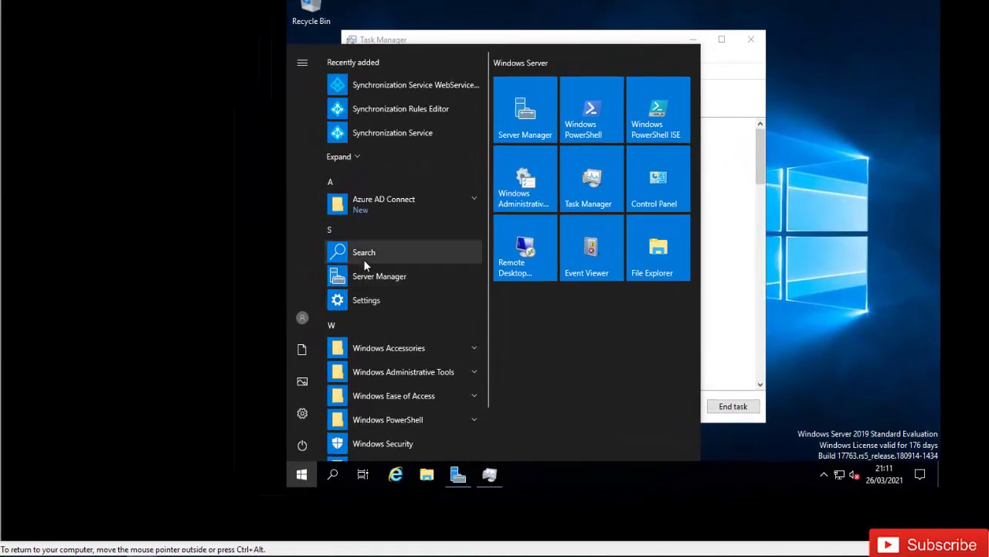
pyautogui.click(401, 199)
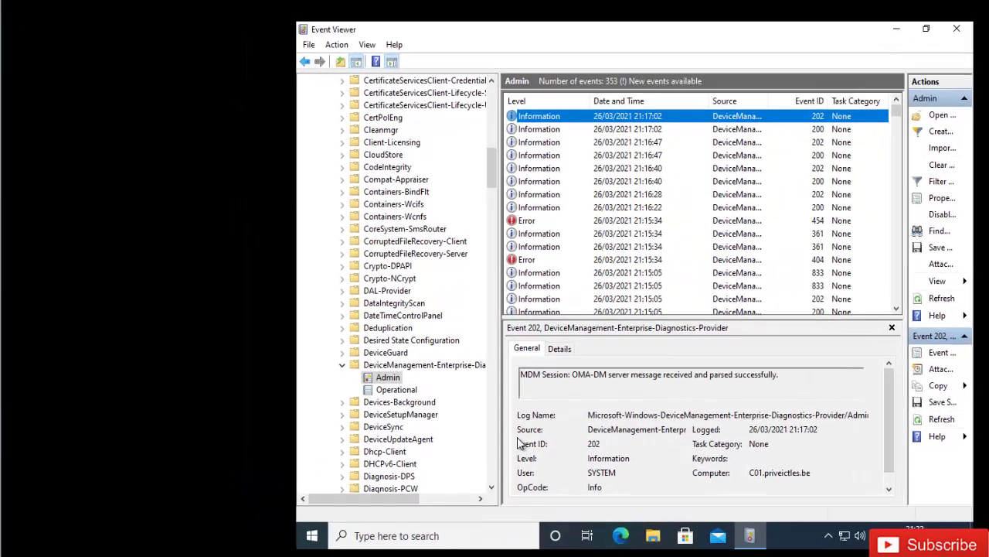
# Step: Review the recent information events 200 and 202 in the DeviceManagement-Enterprise-Diagnostics-Provider Admin log on C01
pyautogui.click(549, 206)
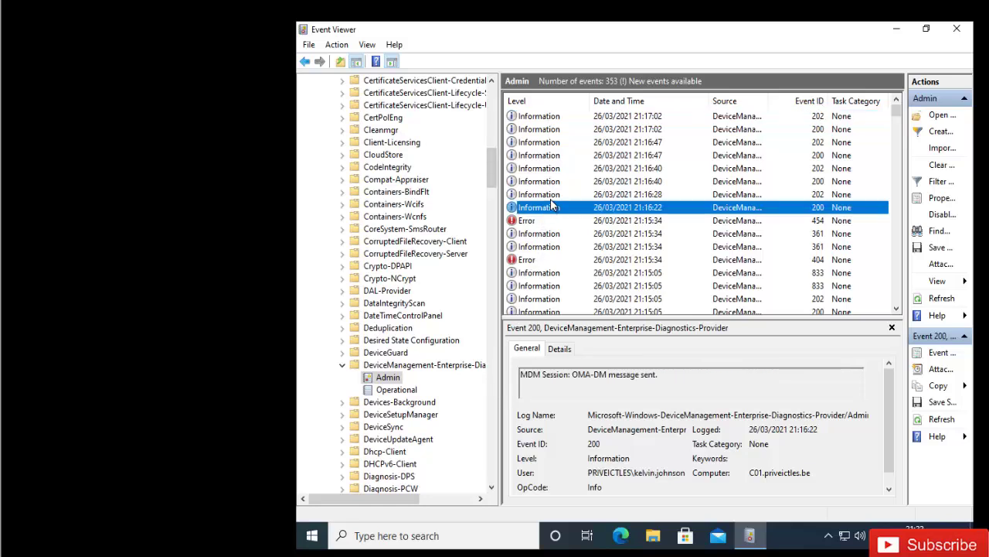
pyautogui.click(550, 199)
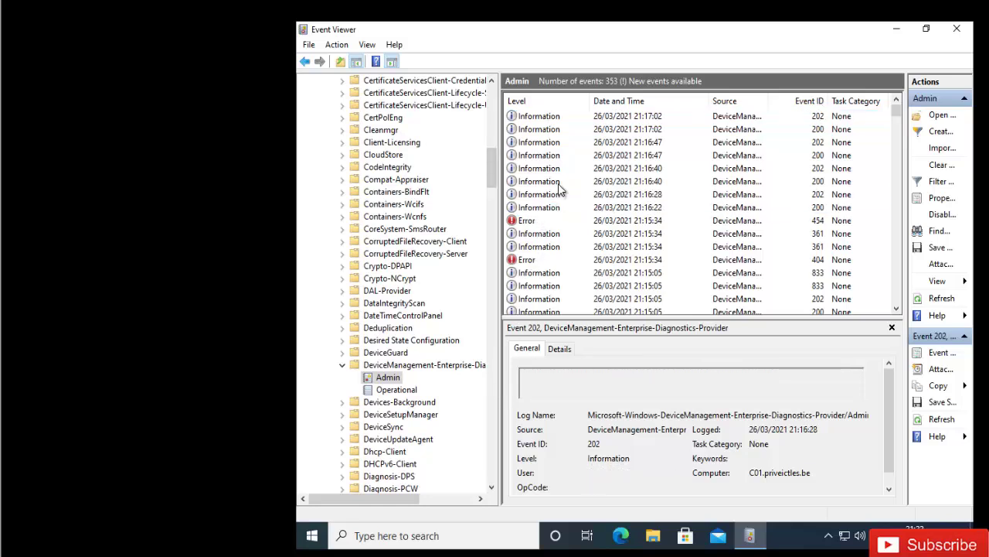
pyautogui.click(562, 184)
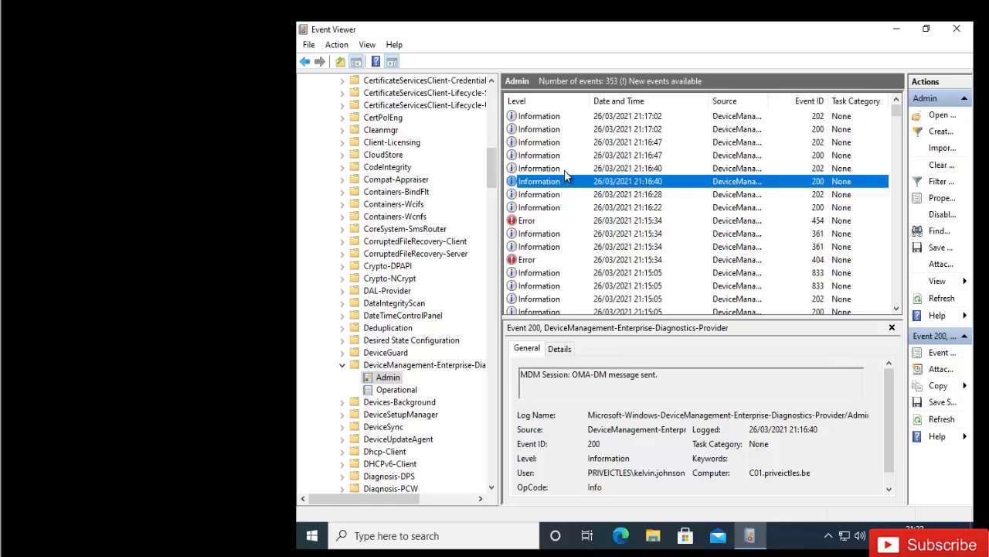
pyautogui.click(566, 169)
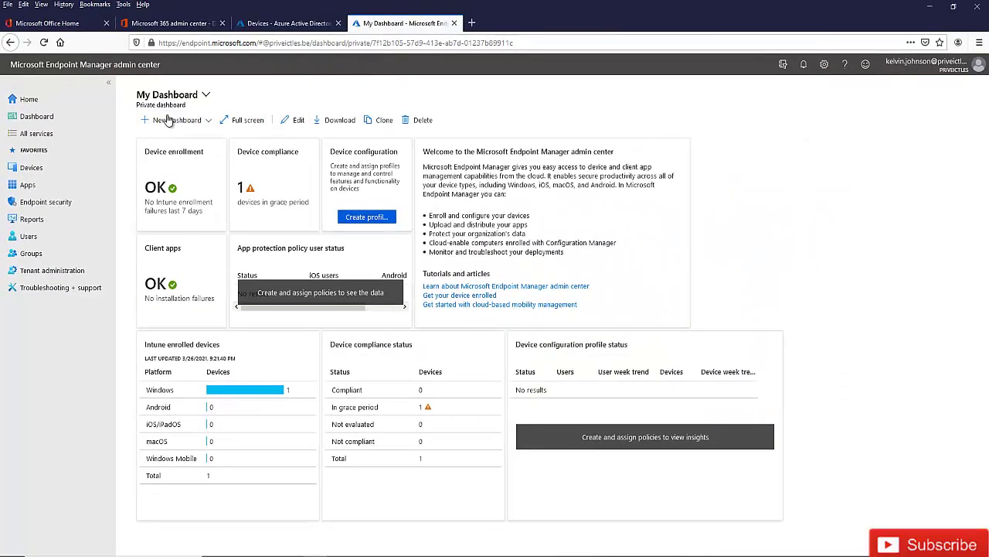
# Step: Check the devices in the Azure AD admin center, and open the enrolled Windows device's details in Microsoft Endpoint Manager
pyautogui.click(272, 25)
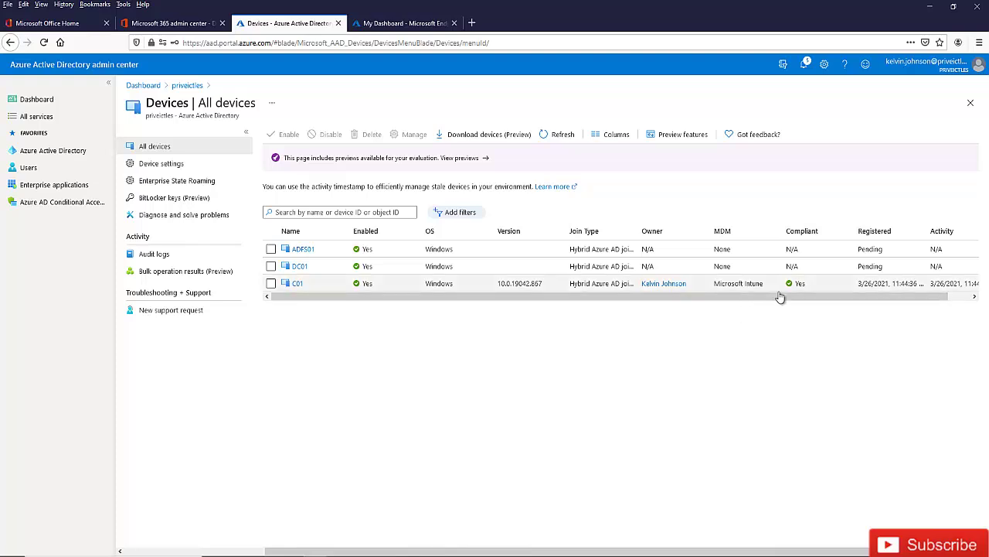
pyautogui.click(392, 24)
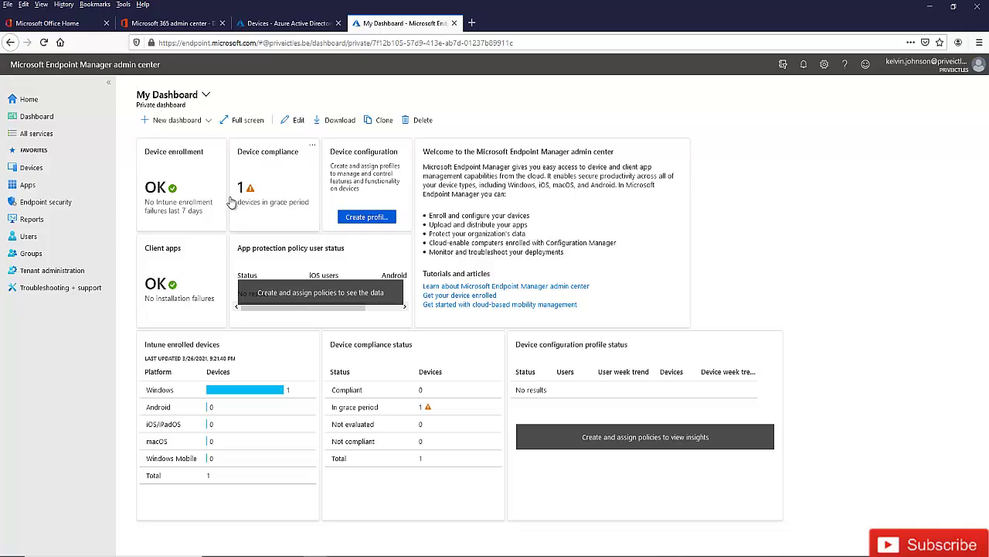
pyautogui.click(32, 168)
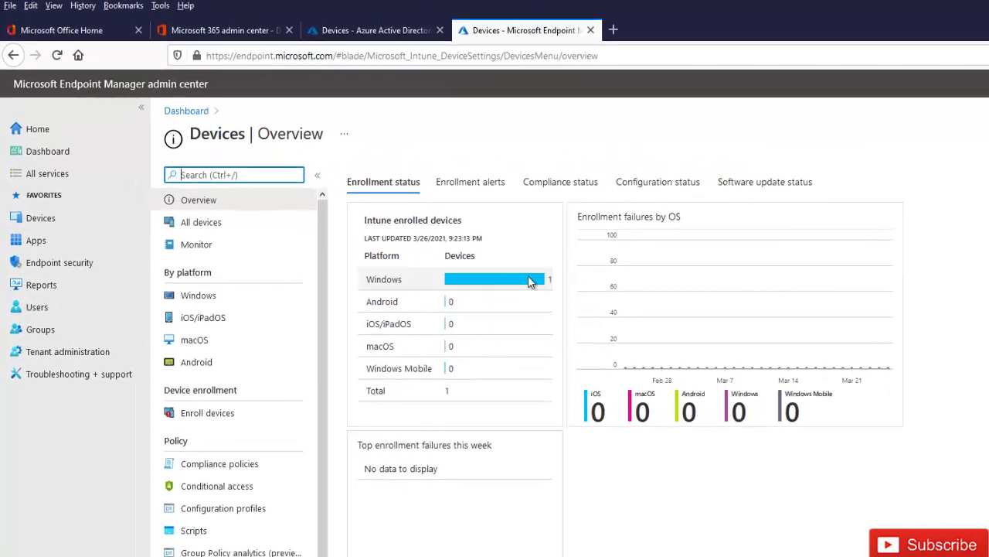
pyautogui.click(203, 295)
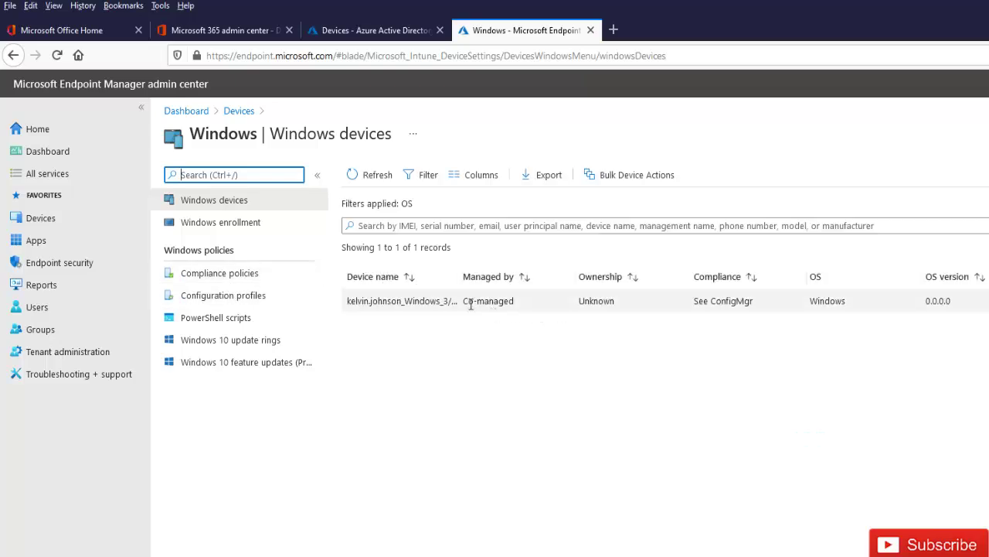
pyautogui.click(405, 300)
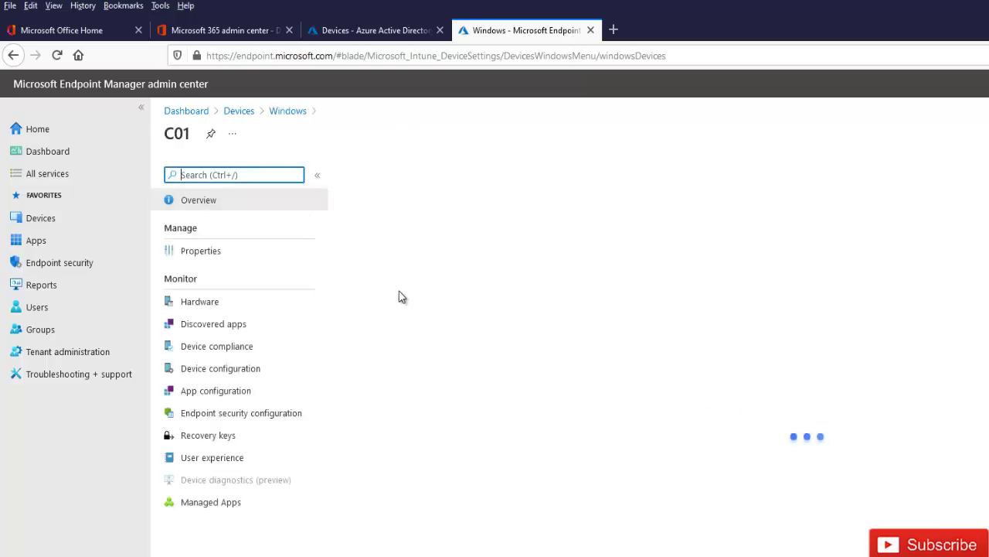